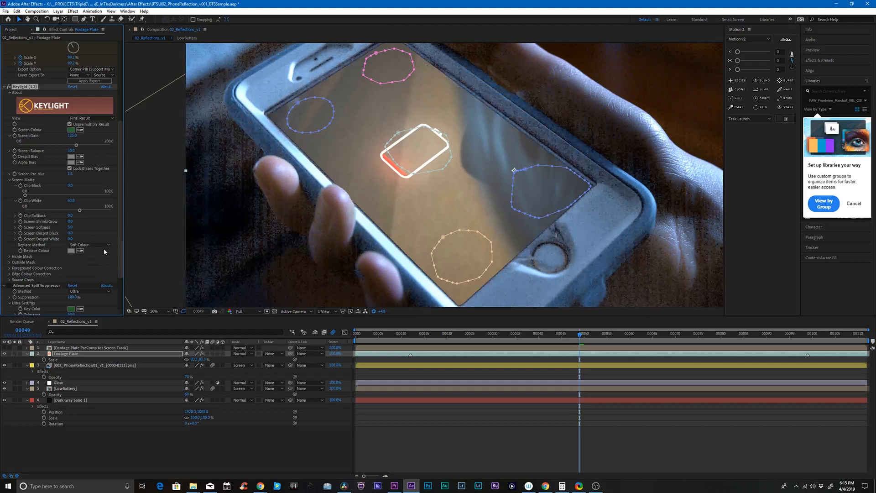
Step: Set Keylight's Replace Method to Source on the Footage Plate layer and enable the Advanced Spill Suppressor
{"action": "left_click", "coordinate": [89, 245]}
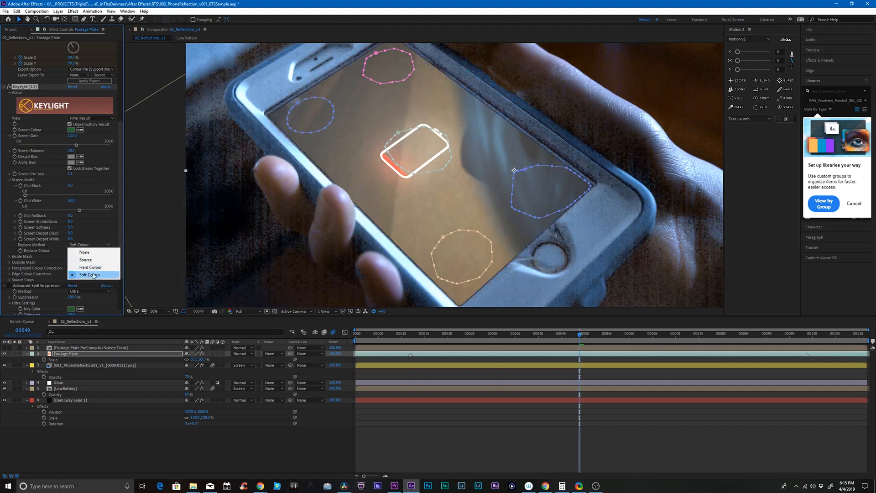
{"action": "left_click", "coordinate": [91, 260]}
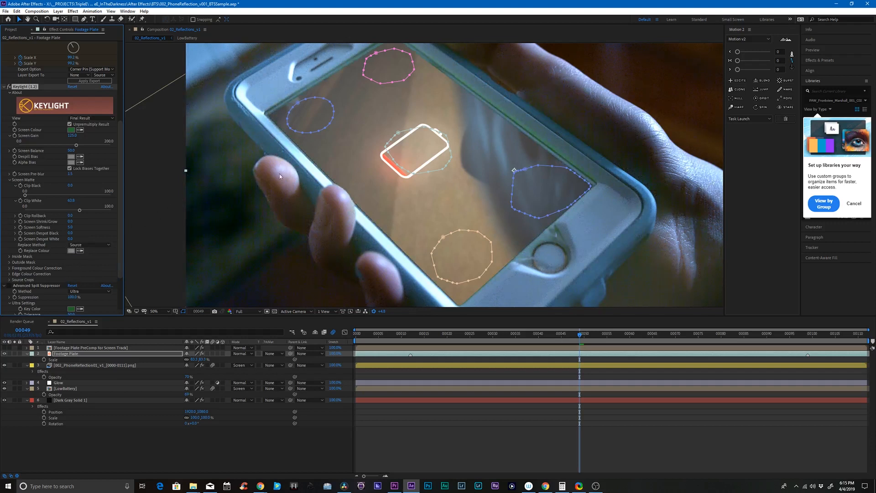
{"action": "left_click", "coordinate": [239, 178]}
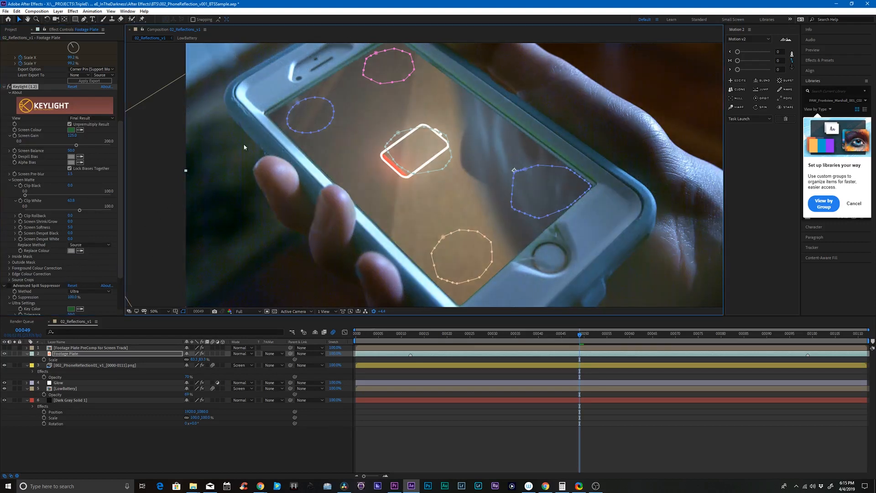
{"action": "left_click", "coordinate": [43, 286]}
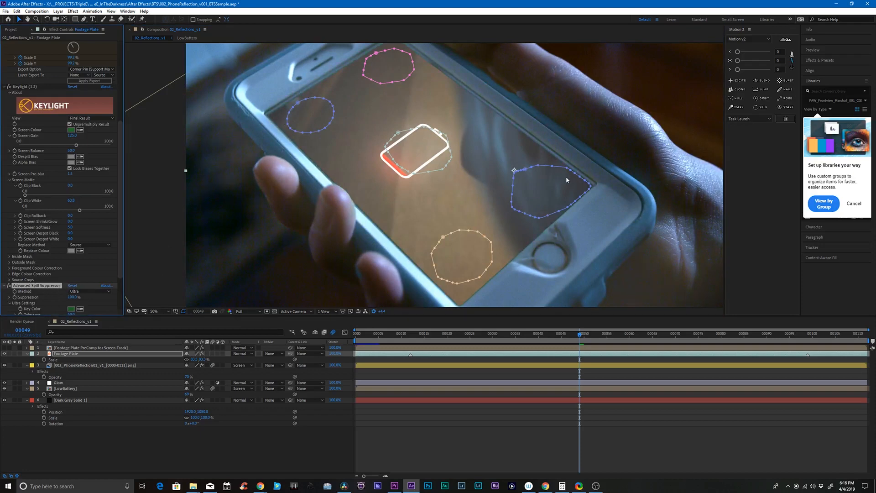
Step: Switch Keylight's view to Screen Matte on the Footage Plate layer
{"action": "scroll", "coordinate": [68, 182], "scroll_direction": "up", "scroll_amount": 3}
{"action": "left_click", "coordinate": [84, 144]}
{"action": "left_click", "coordinate": [49, 159]}
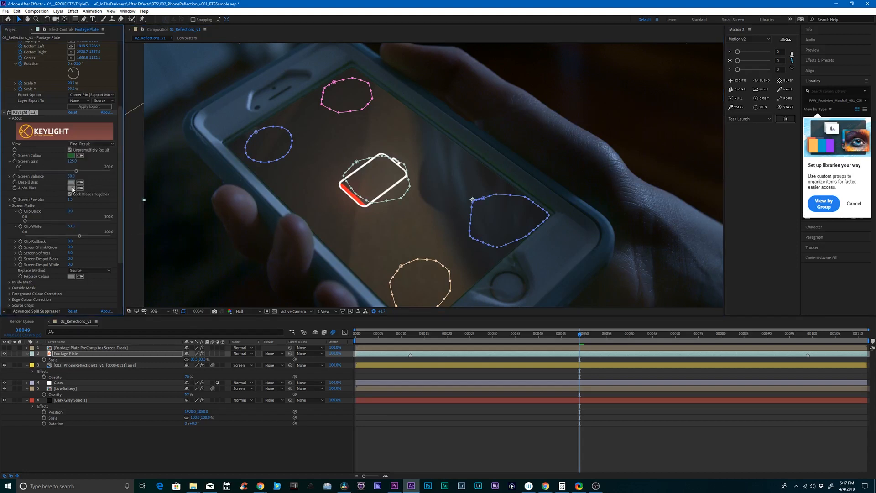
{"action": "left_click", "coordinate": [87, 145]}
{"action": "left_click", "coordinate": [87, 181]}
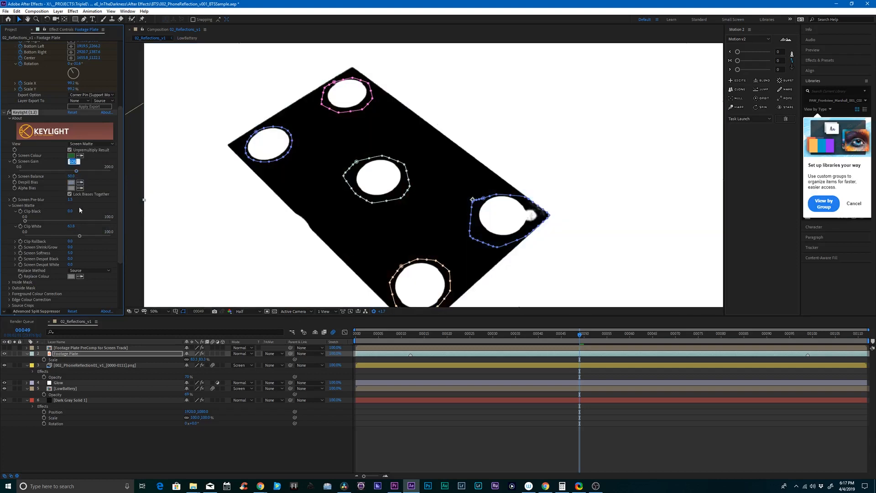
Step: Set Keylight's Screen Gain to 100 and raise Clip White to 100
{"action": "type", "text": "100"}
{"action": "key", "text": "Return"}
{"action": "left_click_drag", "start_coordinate": [79, 235], "coordinate": [456, 196]}
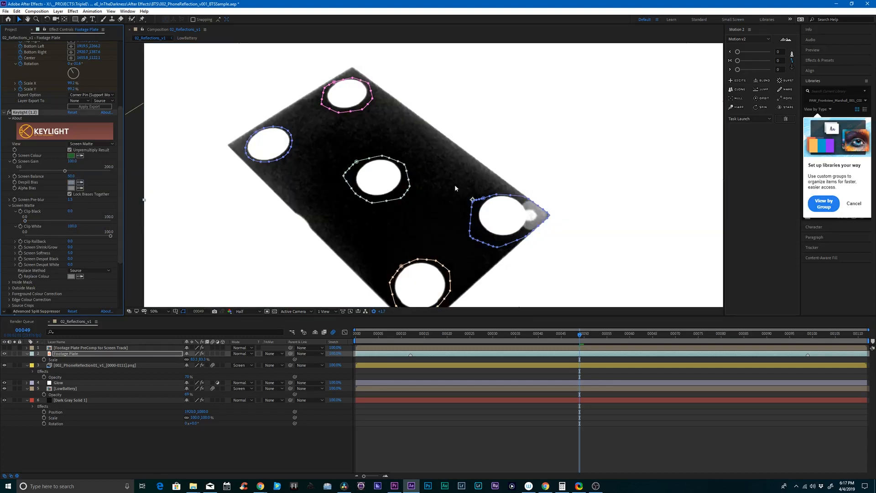
{"action": "scroll", "coordinate": [448, 183], "scroll_direction": "up", "scroll_amount": 3}
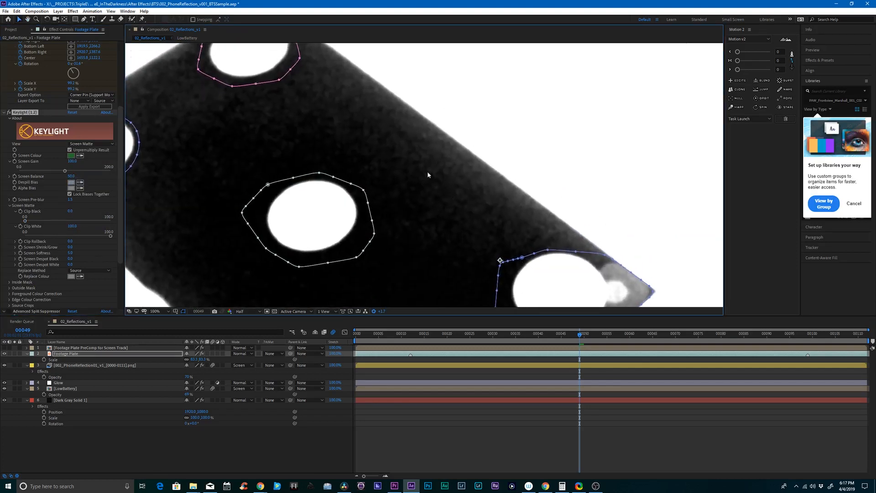
Step: Set Keylight's Screen Gain to 125 to clean up the black area of the phone screen matte
{"action": "left_click", "coordinate": [72, 161]}
{"action": "type", "text": "125"}
{"action": "key", "text": "Return"}
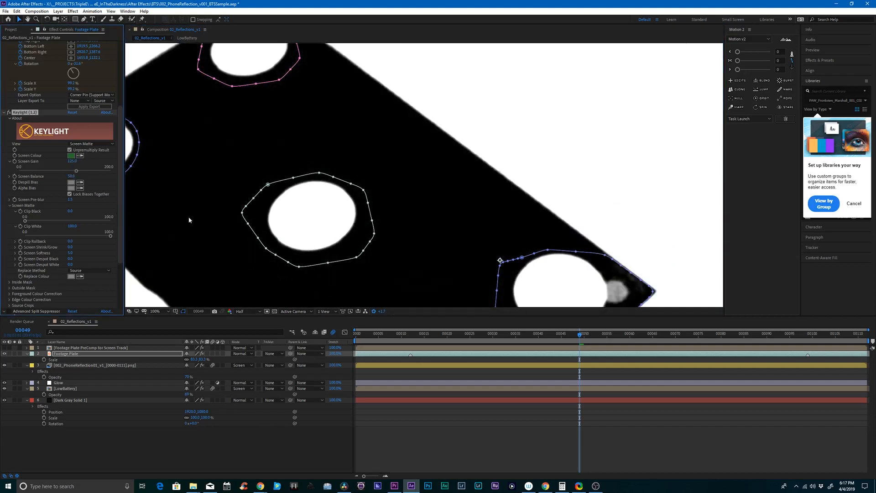
{"action": "middle_click_drag", "start_coordinate": [462, 195], "coordinate": [384, 175]}
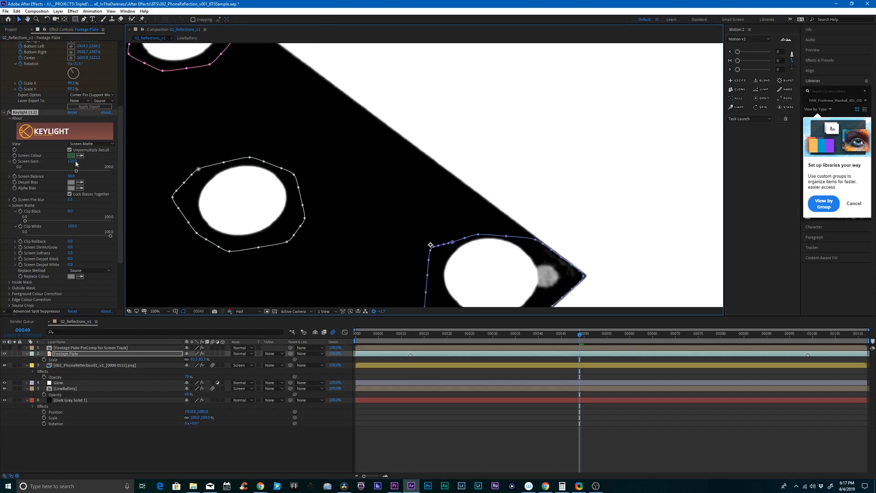
Step: Switch Keylight's view to Final Result and examine the phone's edge in the composite
{"action": "left_click", "coordinate": [90, 144]}
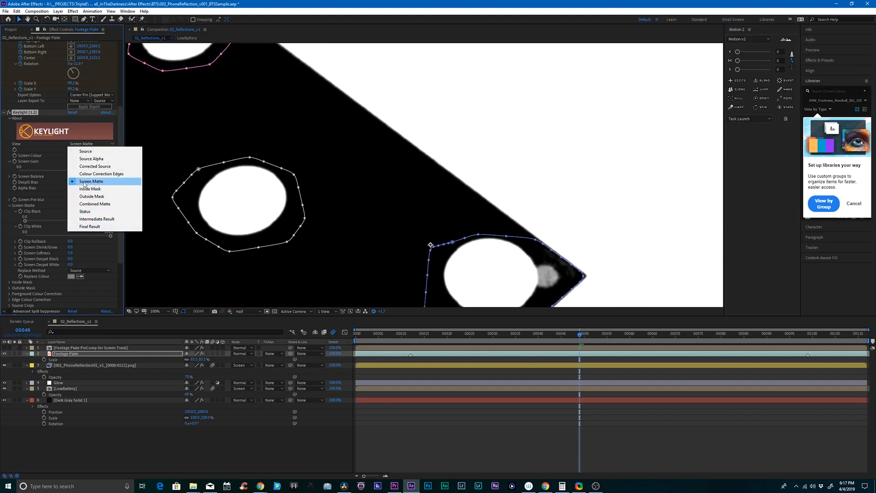
{"action": "left_click", "coordinate": [92, 227]}
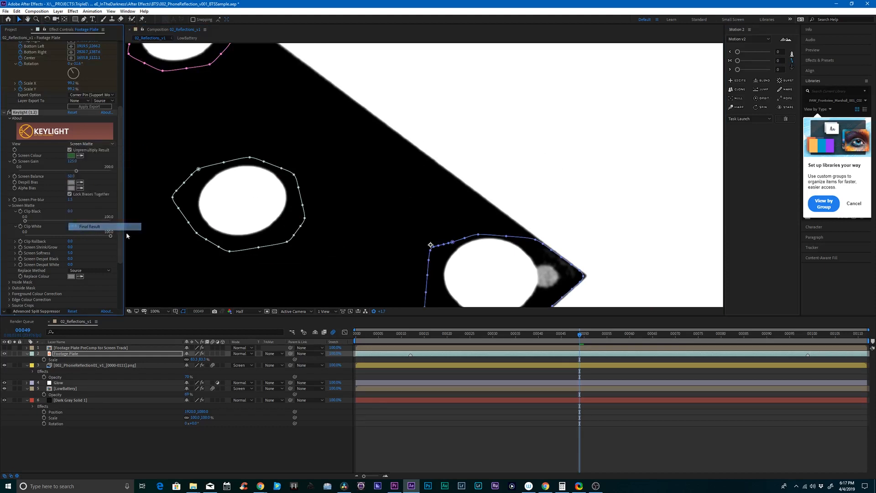
{"action": "middle_click_drag", "start_coordinate": [405, 192], "coordinate": [390, 233]}
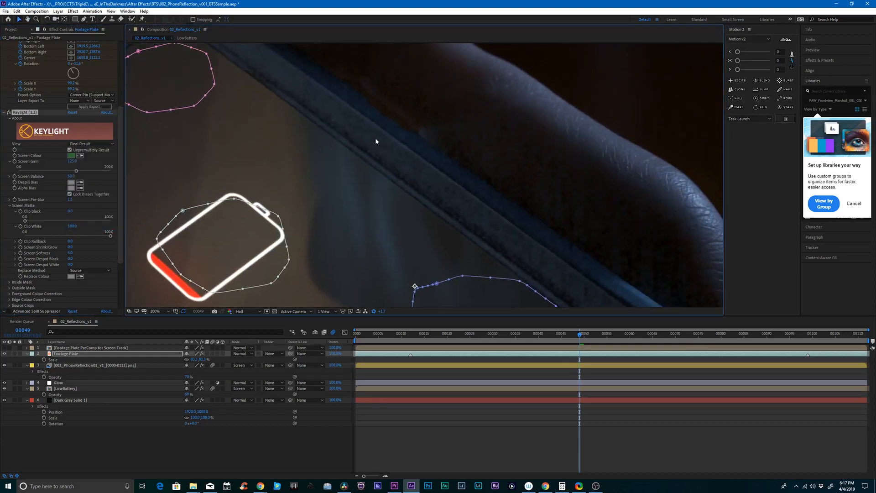
Step: Return Keylight to the Screen Matte view and set Clip White to 65
{"action": "left_click", "coordinate": [89, 143]}
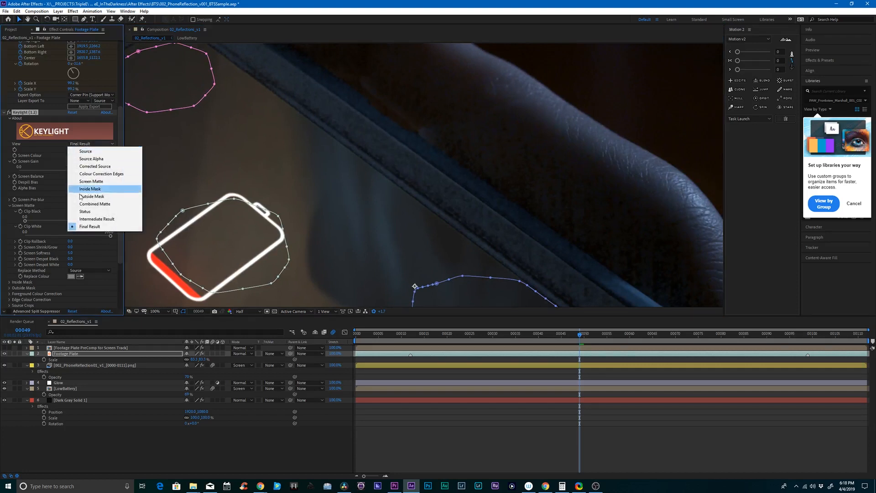
{"action": "left_click", "coordinate": [87, 181]}
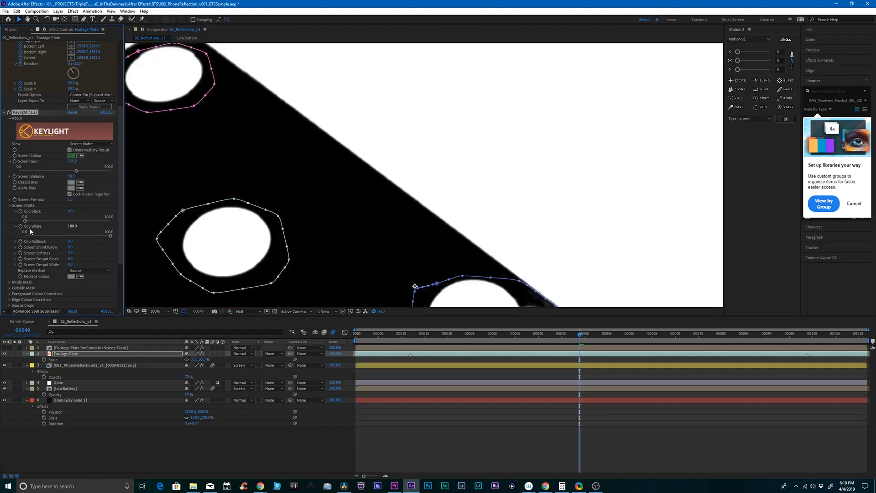
{"action": "left_click", "coordinate": [73, 227]}
{"action": "type", "text": "65"}
{"action": "key", "text": "Return"}
Step: Switch Keylight back to Final Result and examine the phone's edge and the whole phone
{"action": "left_click", "coordinate": [91, 144]}
{"action": "left_click", "coordinate": [94, 226]}
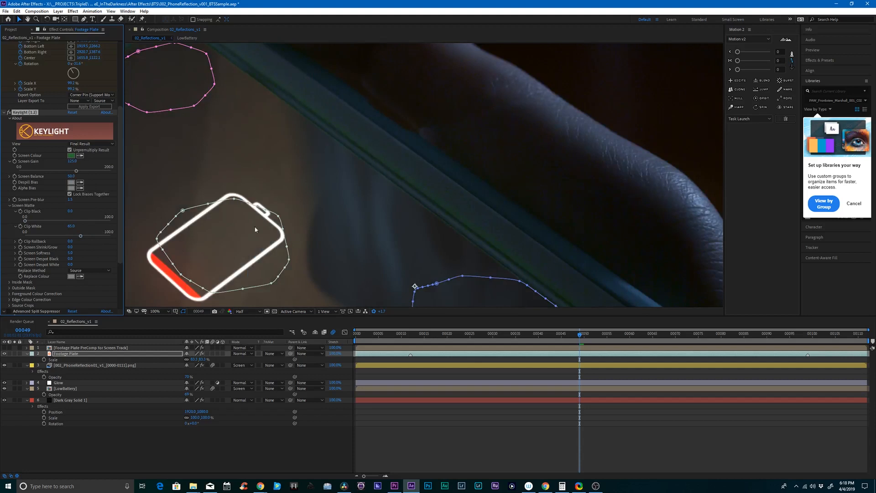
{"action": "left_click_drag", "start_coordinate": [360, 198], "coordinate": [420, 193]}
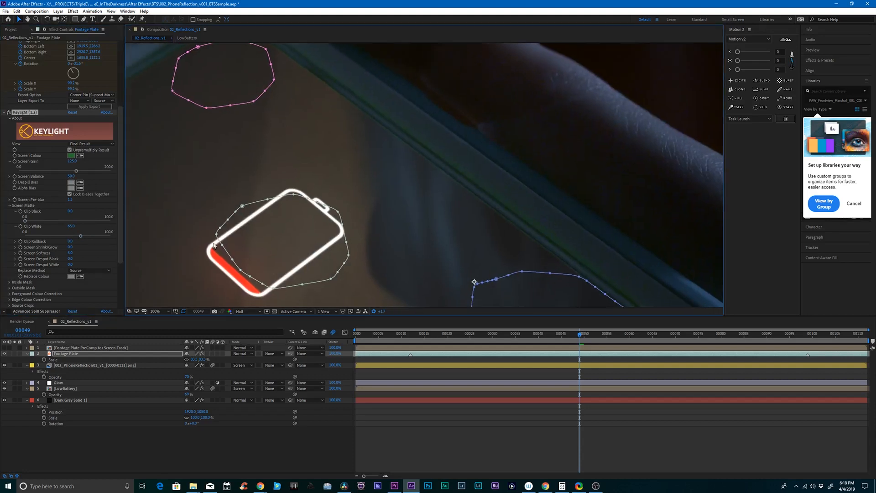
{"action": "scroll", "coordinate": [252, 247], "scroll_direction": "down", "scroll_amount": 1}
{"action": "left_click_drag", "start_coordinate": [382, 233], "coordinate": [410, 209]}
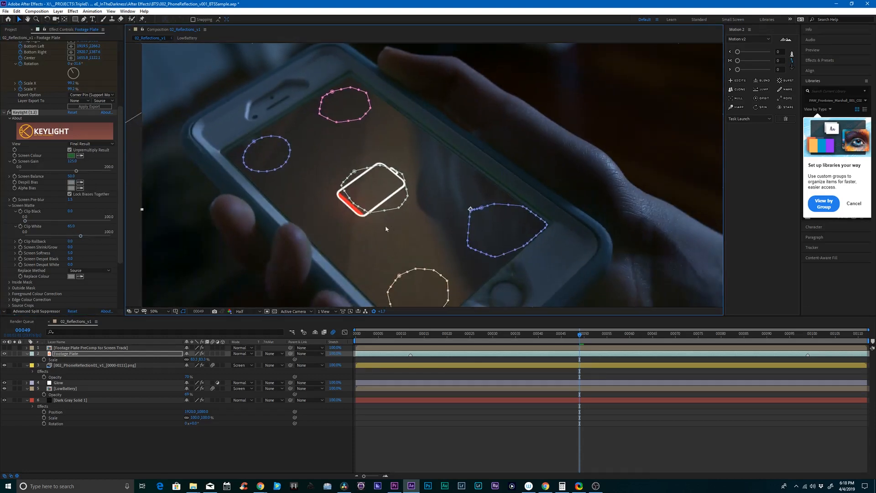
Step: Set Keylight's Clip Black to 5 and show the Screen Matte view to check the matte
{"action": "left_click", "coordinate": [70, 211]}
{"action": "type", "text": "5"}
{"action": "key", "text": "Return"}
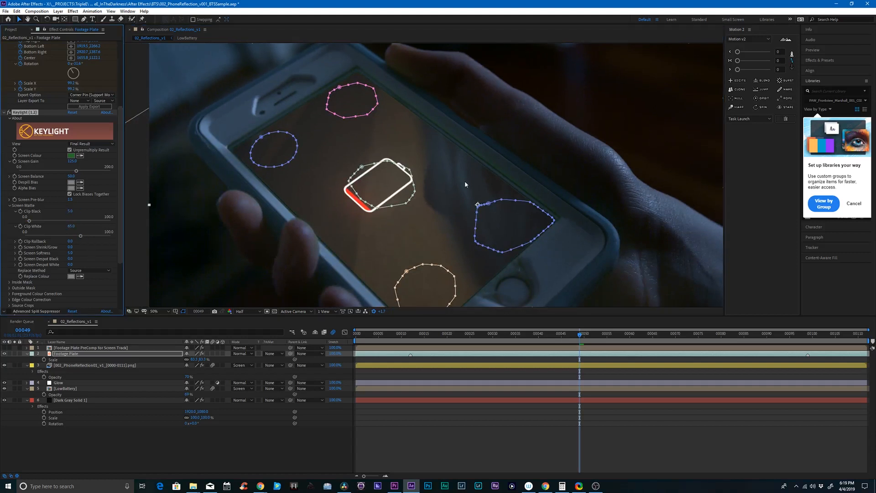
{"action": "left_click", "coordinate": [87, 144]}
{"action": "left_click", "coordinate": [91, 184]}
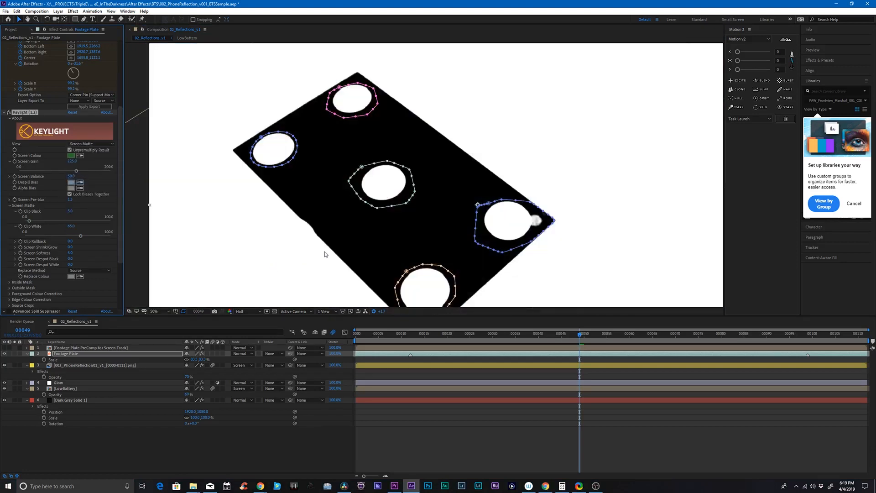
Step: Set Keylight's Replace Method to Soft Colour and view the phone's edge in Final Result
{"action": "left_click", "coordinate": [80, 271]}
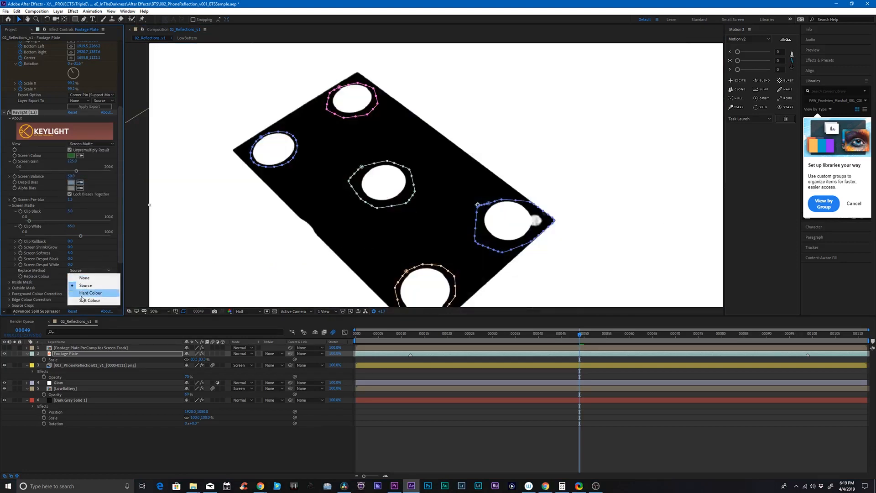
{"action": "left_click", "coordinate": [84, 287]}
{"action": "left_click", "coordinate": [89, 270]}
{"action": "left_click", "coordinate": [90, 300]}
{"action": "left_click", "coordinate": [87, 144]}
{"action": "left_click", "coordinate": [87, 227]}
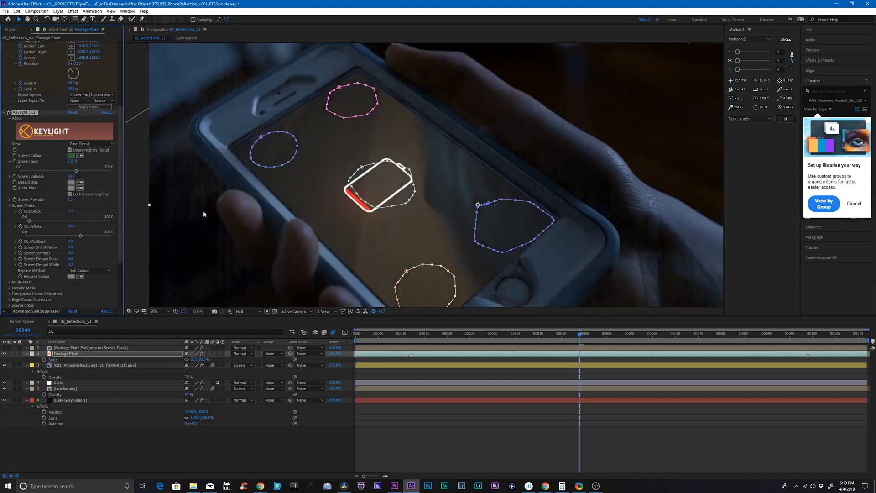
{"action": "scroll", "coordinate": [246, 207], "scroll_direction": "up", "scroll_amount": 1}
{"action": "middle_click_drag", "start_coordinate": [411, 190], "coordinate": [264, 246]}
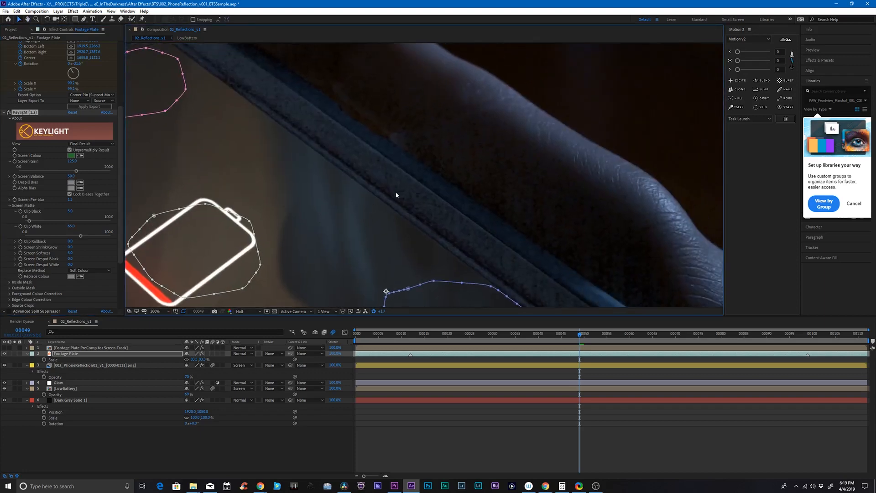
Step: Try Hard Colour as Keylight's Replace Method and set it back to Source
{"action": "left_click", "coordinate": [89, 270]}
{"action": "left_click", "coordinate": [98, 293]}
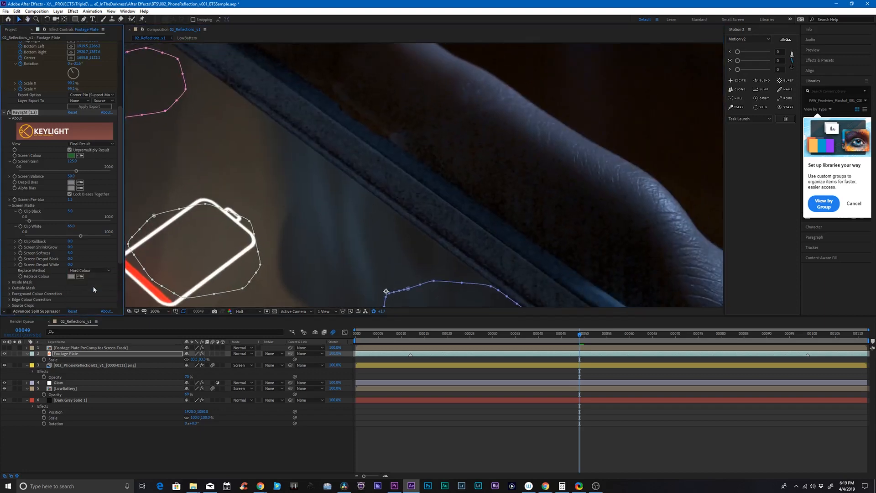
{"action": "left_click", "coordinate": [94, 272]}
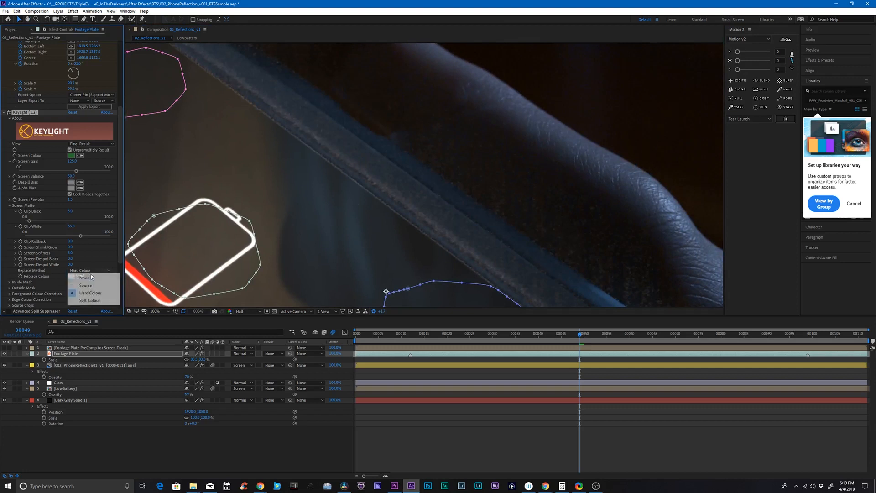
{"action": "left_click", "coordinate": [91, 286]}
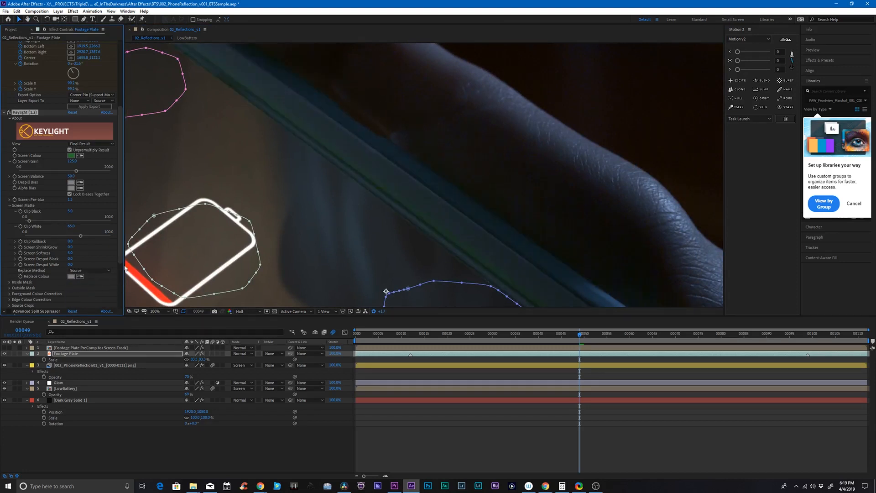
Step: Enable the Advanced Spill Suppressor, try its Standard method, and set the method back to Ultra
{"action": "scroll", "coordinate": [118, 267], "scroll_direction": "down", "scroll_amount": 4}
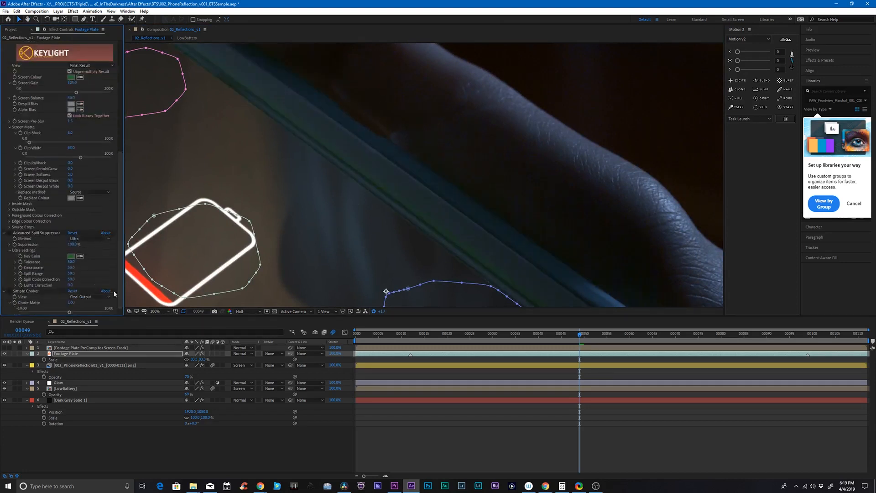
{"action": "left_click", "coordinate": [21, 235]}
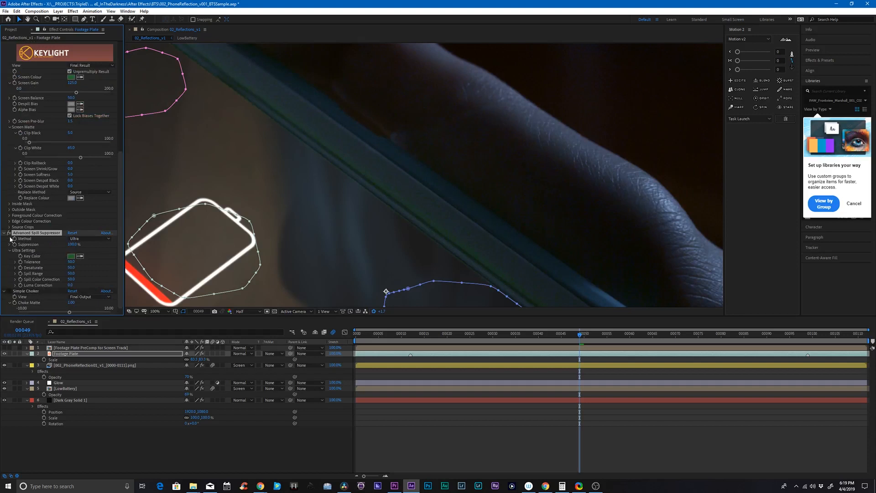
{"action": "left_click", "coordinate": [87, 246]}
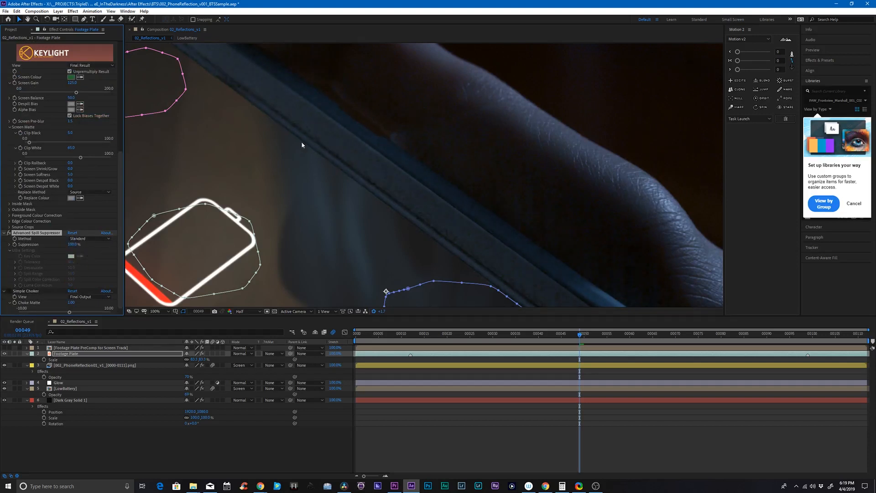
{"action": "left_click", "coordinate": [89, 238]}
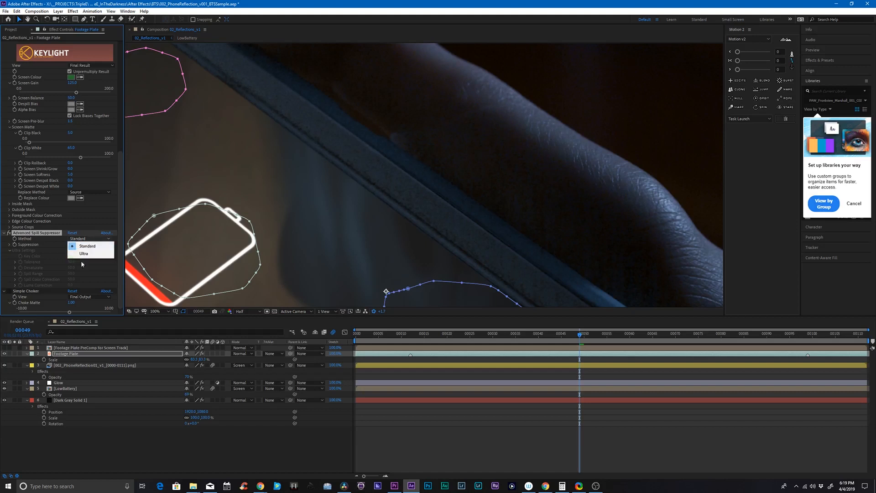
{"action": "left_click", "coordinate": [92, 249]}
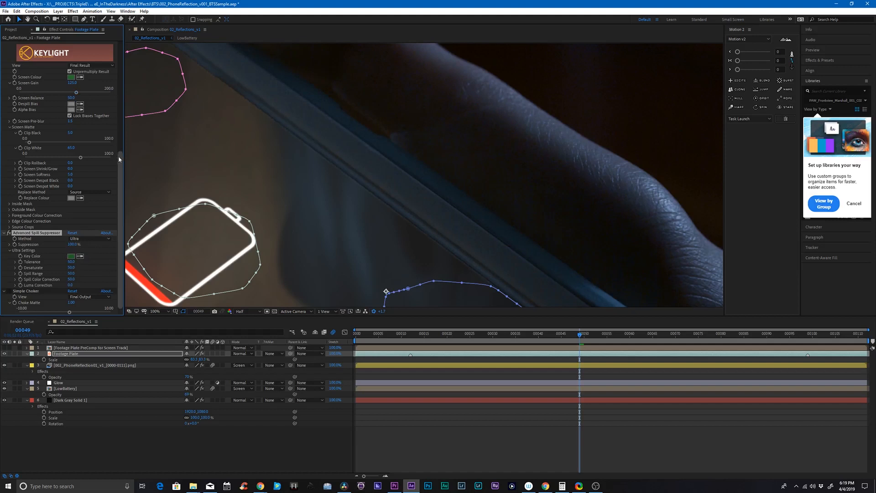
Step: Turn off Keylight and the Advanced Spill Suppressor to reveal the original green phone screen
{"action": "scroll", "coordinate": [64, 183], "scroll_direction": "up", "scroll_amount": 5}
{"action": "left_click", "coordinate": [9, 223]}
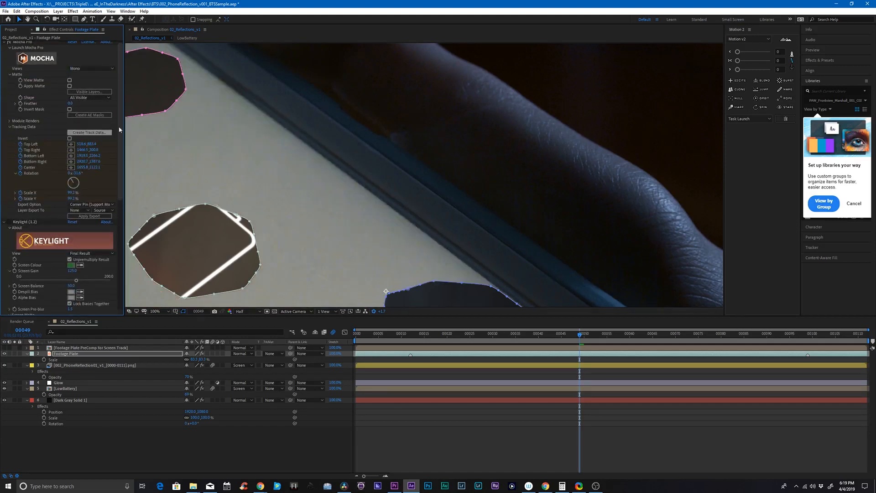
{"action": "scroll", "coordinate": [120, 155], "scroll_direction": "down", "scroll_amount": 6}
{"action": "scroll", "coordinate": [108, 248], "scroll_direction": "down", "scroll_amount": 2}
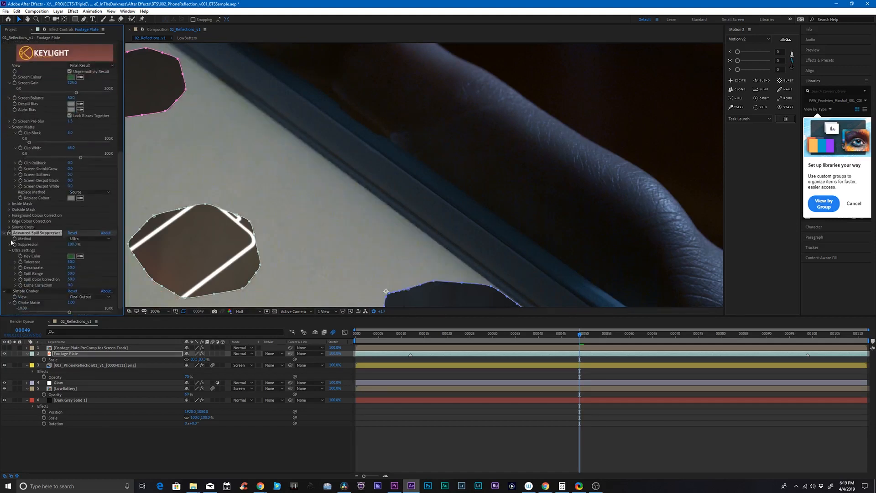
{"action": "left_click", "coordinate": [9, 233]}
Step: Sample the green phone screen as the Advanced Spill Suppressor's Key Color and turn both effects back on
{"action": "left_click", "coordinate": [80, 256]}
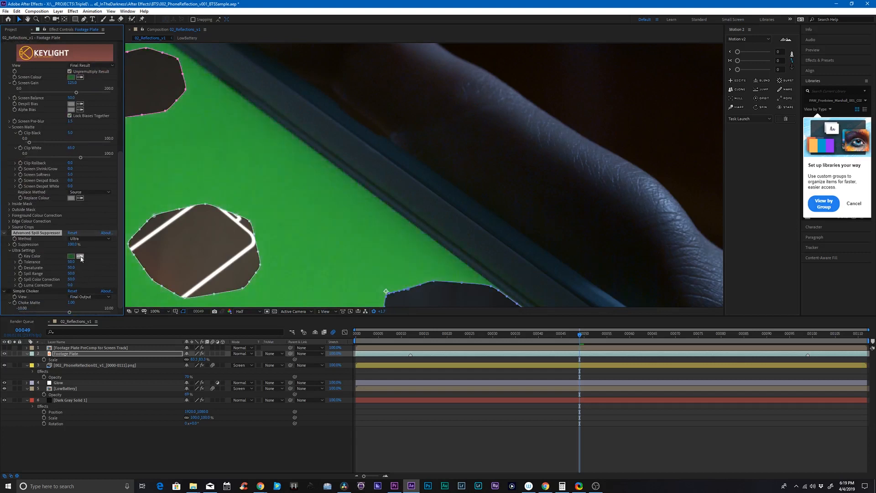
{"action": "left_click", "coordinate": [247, 205]}
{"action": "left_click_drag", "start_coordinate": [307, 195], "coordinate": [356, 171]}
{"action": "scroll", "coordinate": [407, 163], "scroll_direction": "down", "scroll_amount": 3}
{"action": "scroll", "coordinate": [33, 250], "scroll_direction": "down", "scroll_amount": 5}
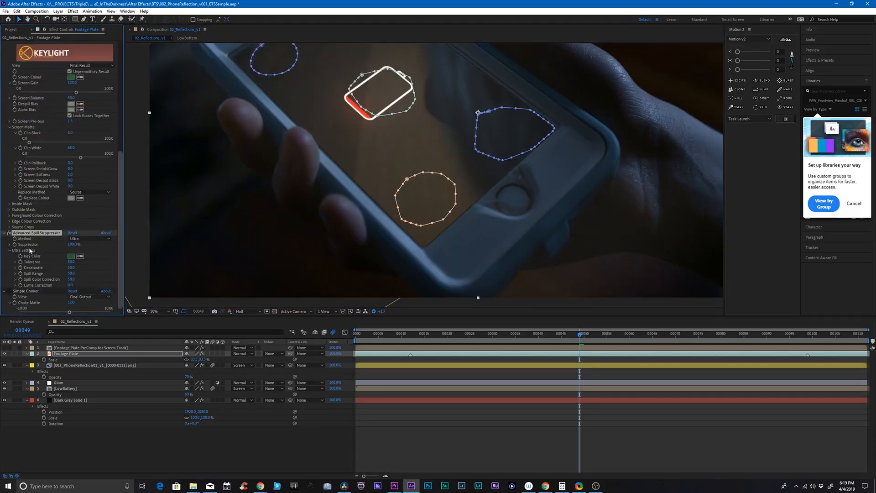
Step: Select the Simple Choker effect on the Footage Plate layer
{"action": "left_click", "coordinate": [25, 292]}
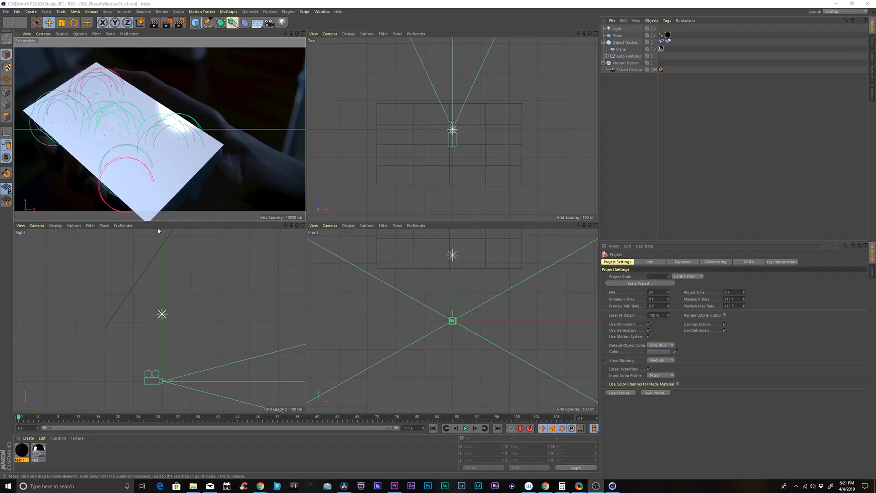
Step: Switch to Cinema 4D and review the Motion Tracker's footage settings and its automatic and manual 2D tracking options
{"action": "left_click", "coordinate": [630, 113]}
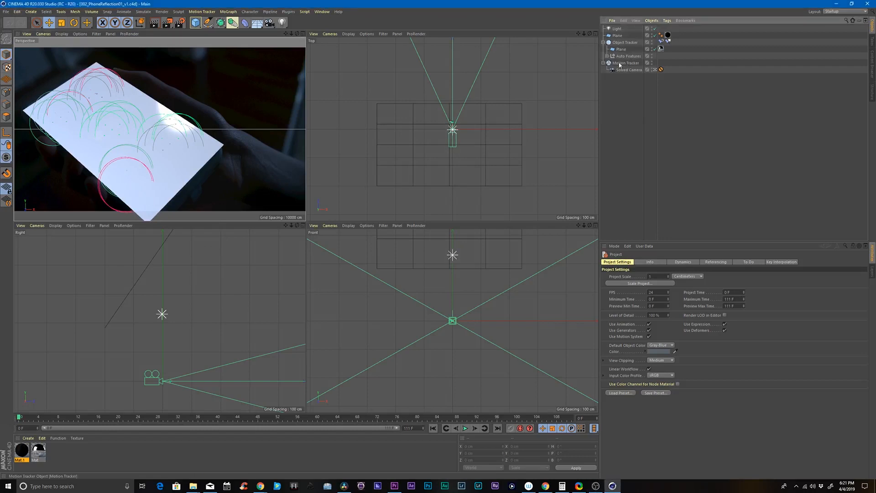
{"action": "left_click", "coordinate": [627, 64]}
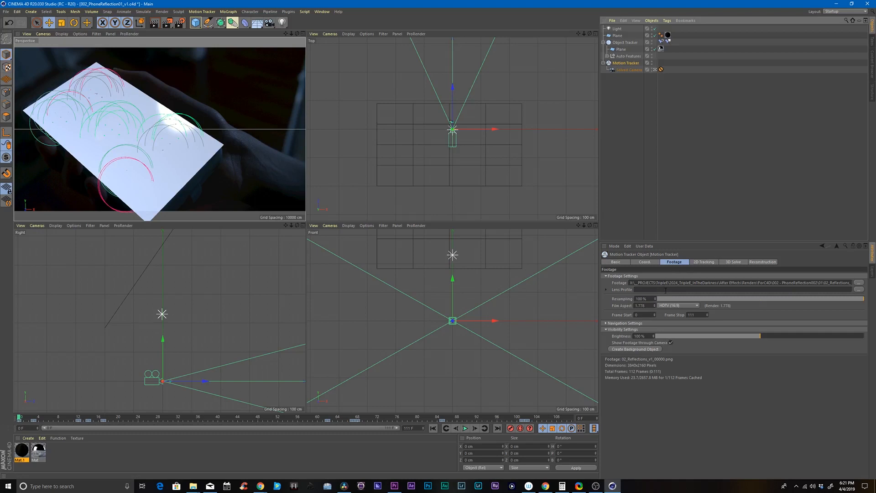
{"action": "left_click", "coordinate": [703, 262]}
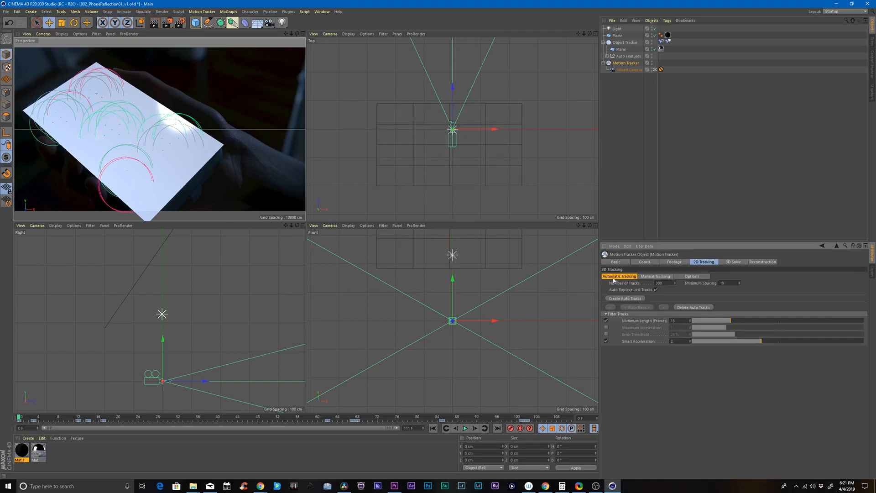
{"action": "left_click", "coordinate": [655, 276]}
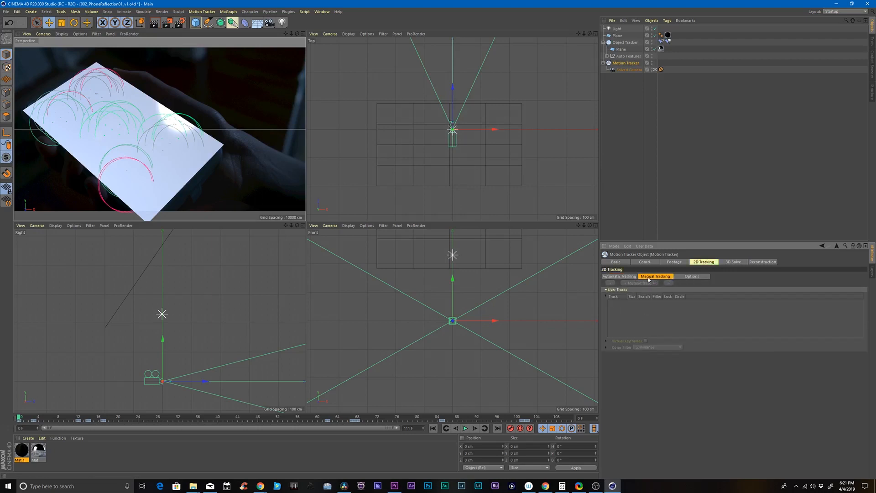
{"action": "left_click", "coordinate": [633, 277]}
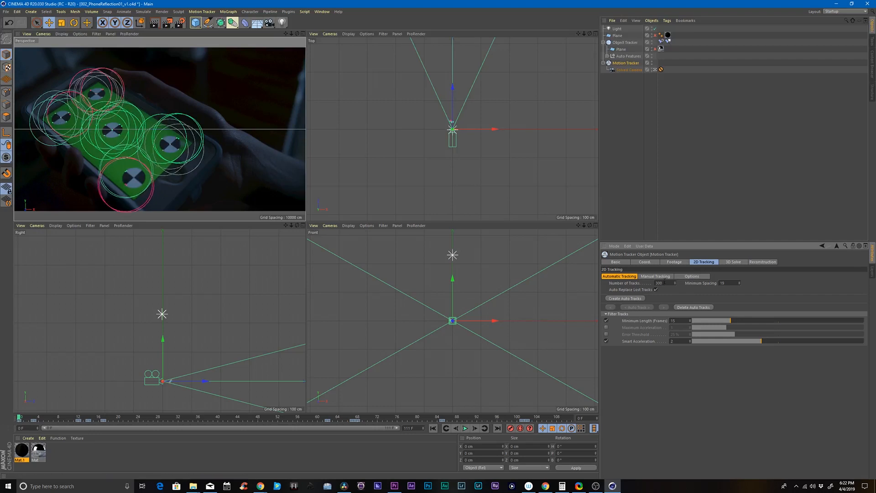
{"action": "left_click", "coordinate": [652, 277]}
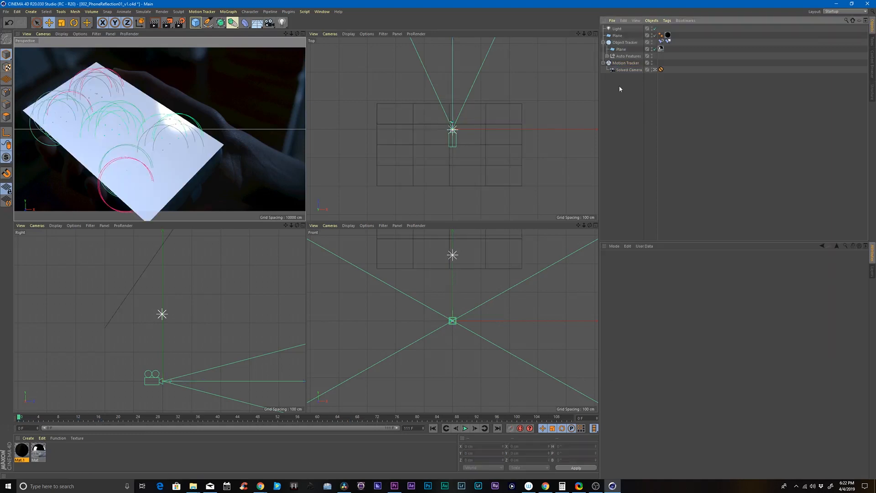
{"action": "left_click", "coordinate": [626, 64]}
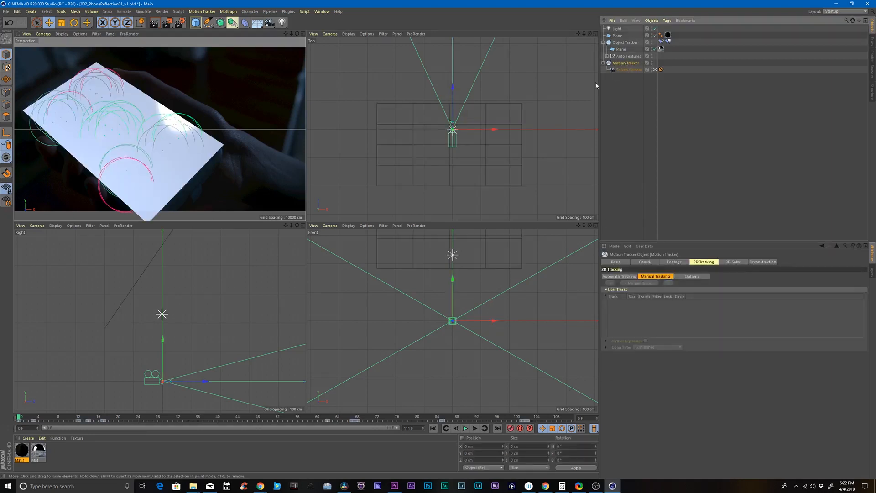
Step: Inspect the Object Tracker's assigned tracks and open its Vector Constraint settings
{"action": "left_click", "coordinate": [623, 43]}
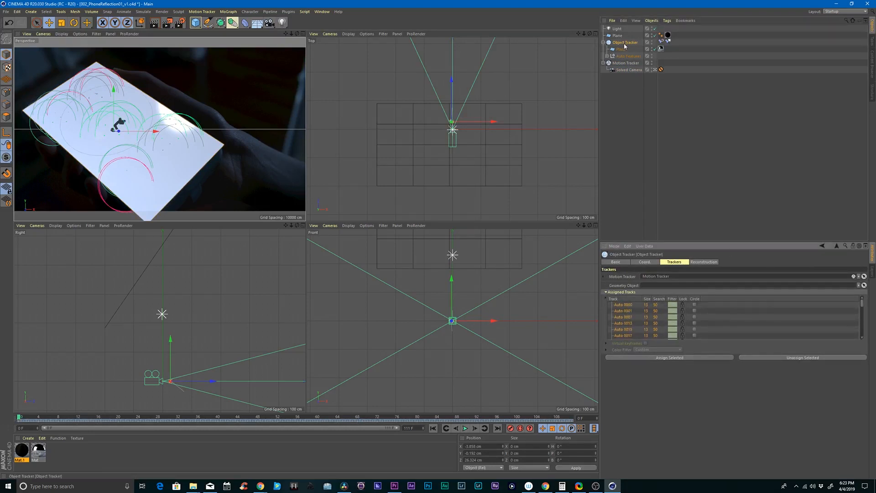
{"action": "left_click", "coordinate": [662, 42]}
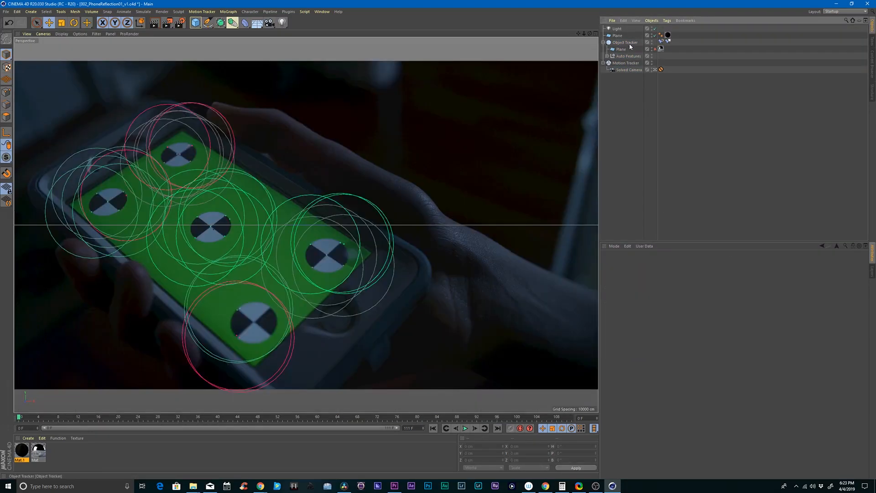
{"action": "left_click", "coordinate": [626, 42]}
{"action": "left_click", "coordinate": [661, 41]}
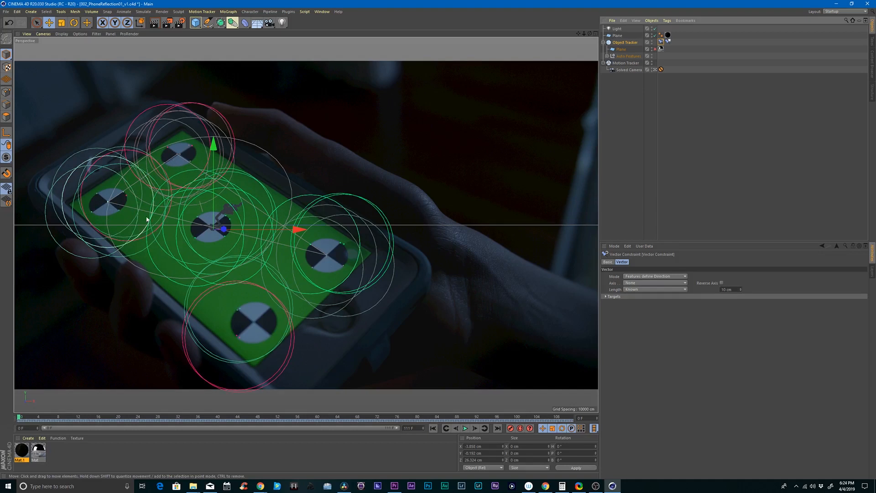
Step: Examine the tracked phone features and solved camera from the side at several frames of the timeline
{"action": "middle_click", "coordinate": [340, 272]}
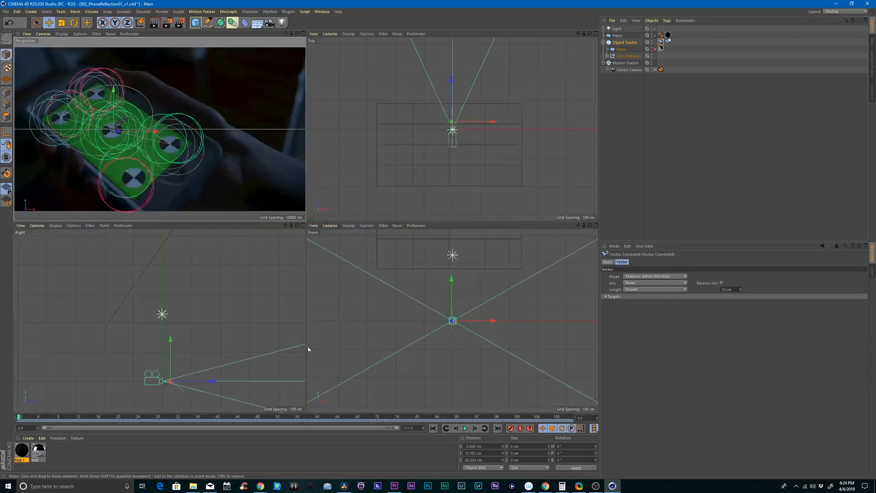
{"action": "mouse_move", "coordinate": [180, 380]}
{"action": "right_mouse_down", "text": "alt"}
{"action": "mouse_move", "coordinate": [241, 312]}
{"action": "mouse_move", "coordinate": [188, 352]}
{"action": "mouse_move", "coordinate": [256, 294]}
{"action": "mouse_move", "coordinate": [225, 347]}
{"action": "mouse_move", "coordinate": [264, 315]}
{"action": "mouse_move", "coordinate": [204, 309]}
{"action": "mouse_move", "coordinate": [182, 333]}
{"action": "mouse_move", "coordinate": [218, 374]}
{"action": "right_mouse_up", "text": "alt"}
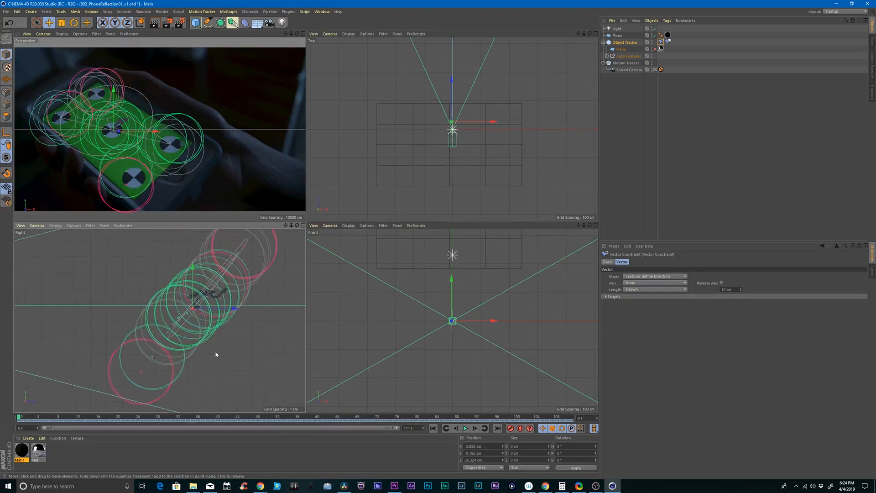
{"action": "mouse_move", "coordinate": [239, 418]}
{"action": "left_mouse_down"}
{"action": "mouse_move", "coordinate": [154, 420]}
{"action": "mouse_move", "coordinate": [313, 419]}
{"action": "left_mouse_up"}
{"action": "right_click_drag", "start_coordinate": [242, 332], "coordinate": [229, 353], "text": "alt"}
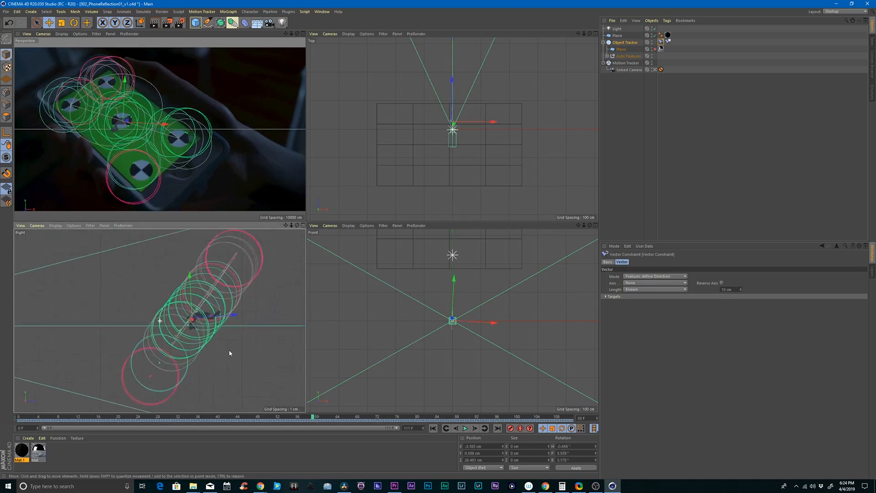
{"action": "left_click", "coordinate": [193, 417]}
{"action": "right_click_drag", "start_coordinate": [108, 324], "coordinate": [99, 350], "text": "alt"}
{"action": "middle_click_drag", "start_coordinate": [98, 350], "coordinate": [229, 349], "text": "alt"}
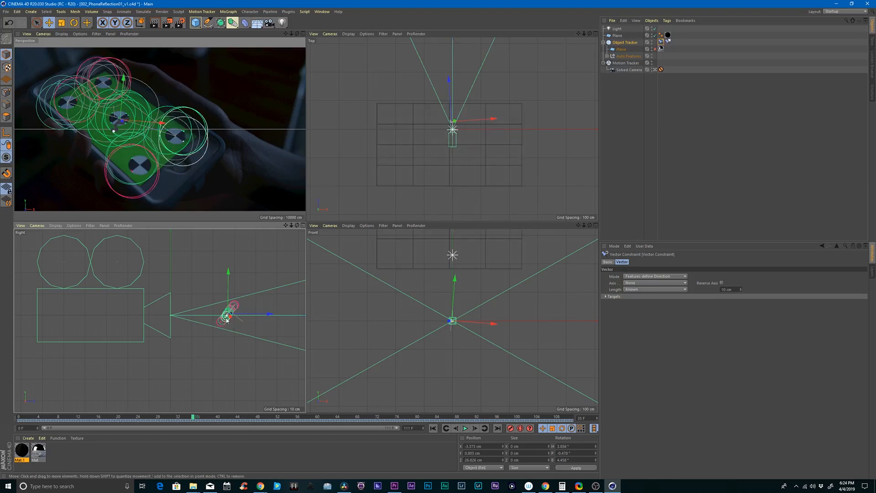
{"action": "right_click_drag", "start_coordinate": [225, 354], "coordinate": [206, 367], "text": "alt"}
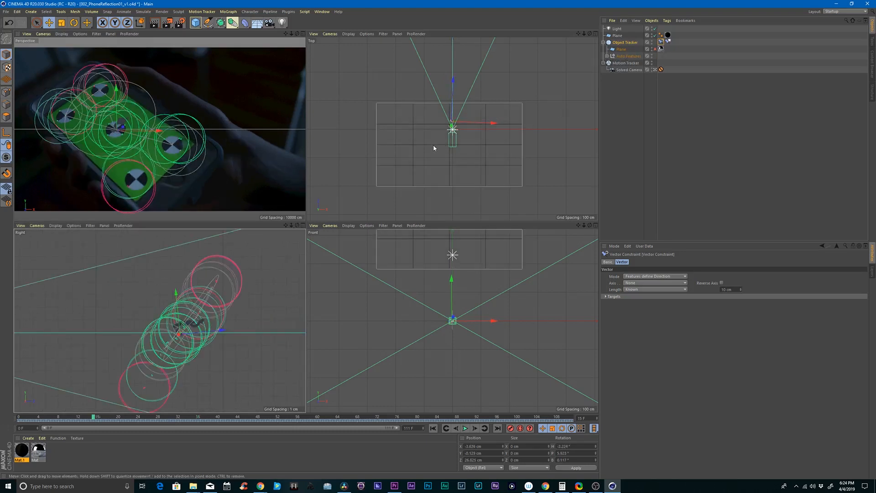
Step: Maximize the perspective view and check the Vector Constraint's known length against the phone's markers
{"action": "middle_click", "coordinate": [138, 130]}
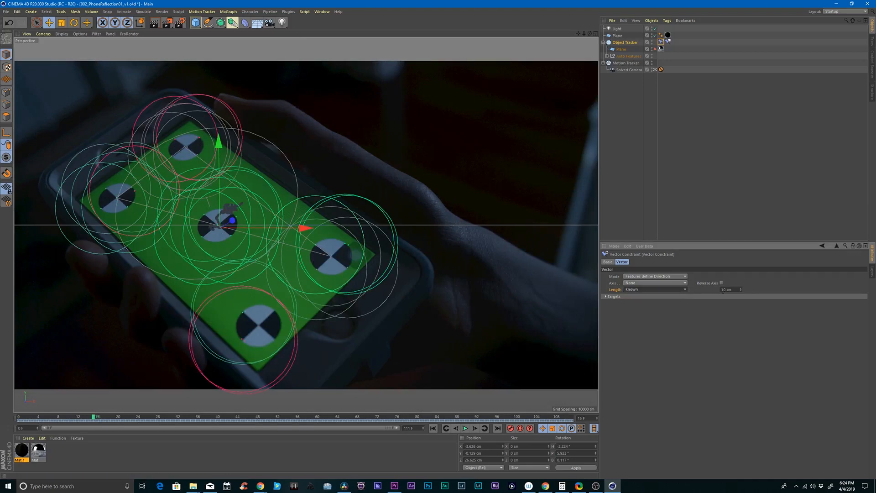
{"action": "double_click", "coordinate": [724, 290]}
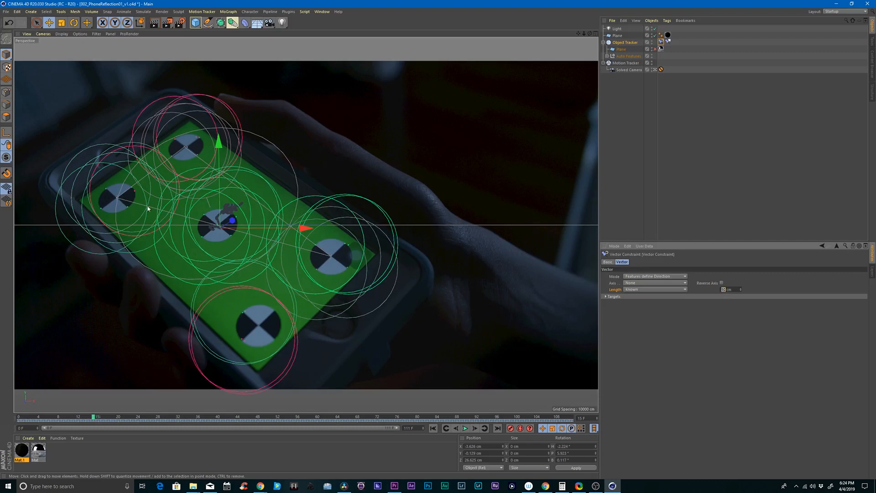
{"action": "left_click", "coordinate": [731, 289]}
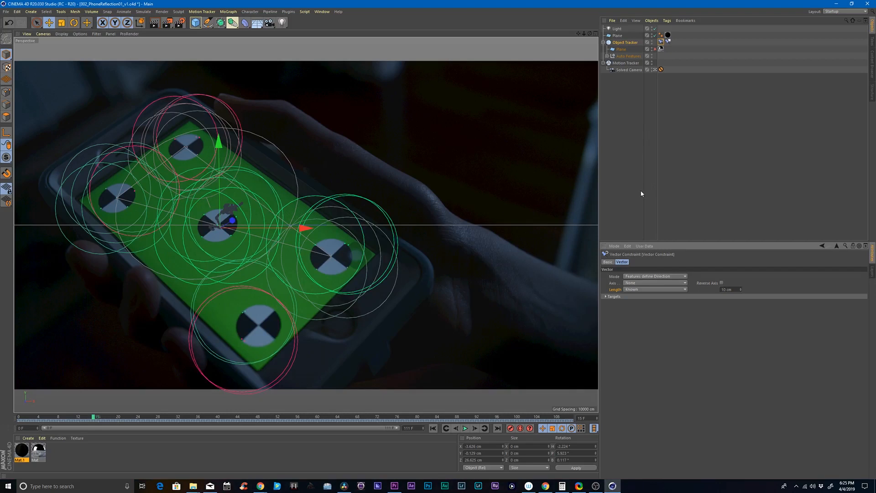
Step: Open the Object Tracker's Planar Constraint and expand its selection to review the features defining the plane
{"action": "left_click", "coordinate": [668, 42]}
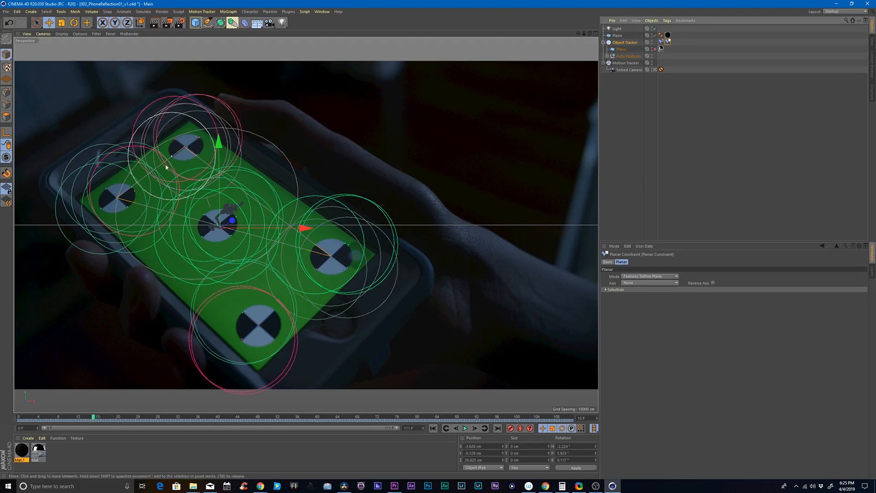
{"action": "left_click", "coordinate": [185, 149]}
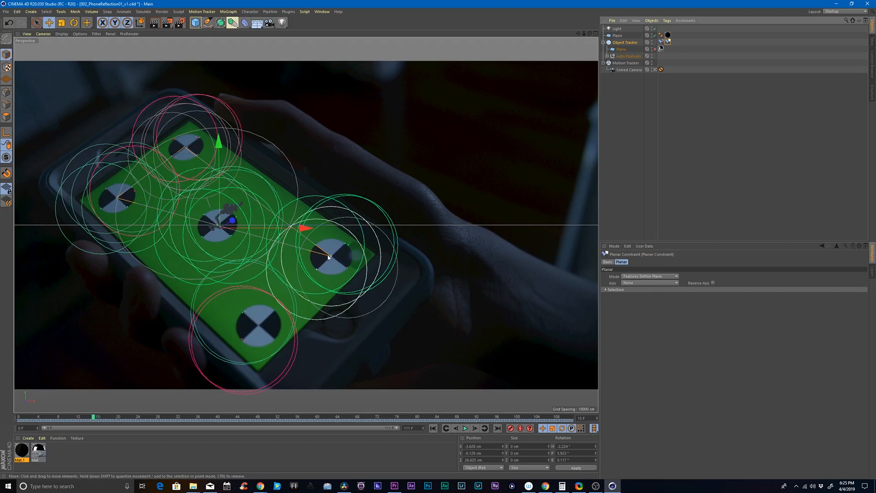
{"action": "left_click", "coordinate": [639, 289]}
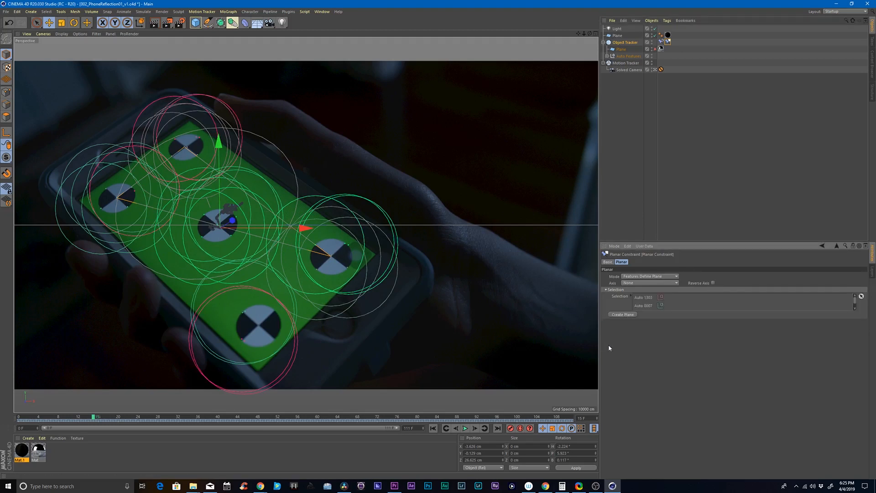
Step: Turn on the plane under the Object Tracker and open the properties of the reflective Mat material
{"action": "left_click", "coordinate": [655, 49]}
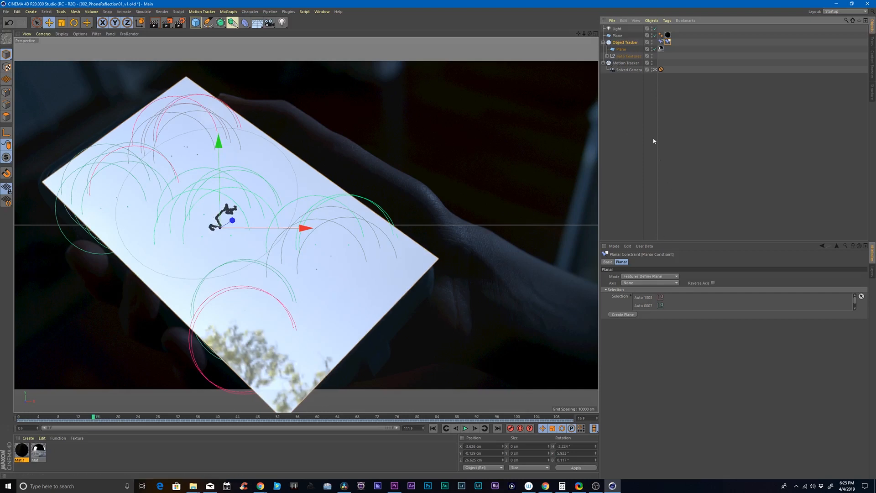
{"action": "left_click", "coordinate": [654, 49]}
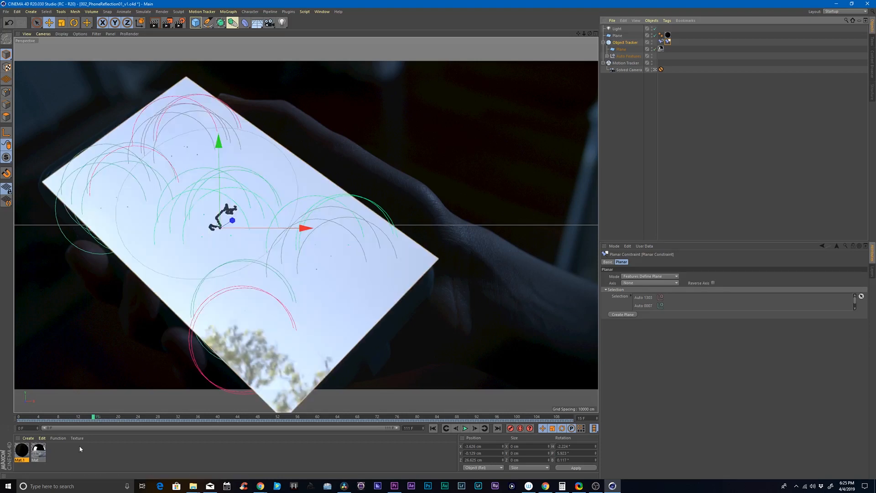
{"action": "left_click", "coordinate": [39, 451]}
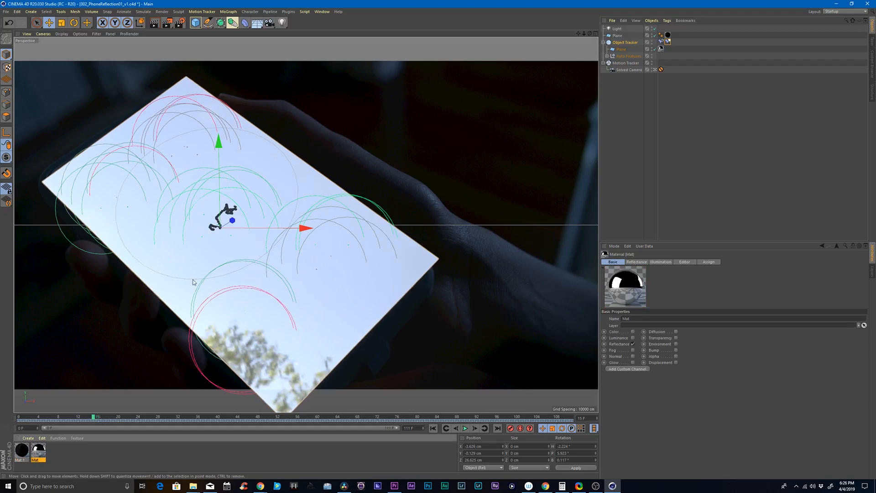
Step: Examine in the side view how the light and large plane sit relative to the camera and tracked phone plane
{"action": "middle_click", "coordinate": [283, 279]}
{"action": "middle_click_drag", "start_coordinate": [246, 320], "coordinate": [168, 387], "text": "alt"}
{"action": "middle_click_drag", "start_coordinate": [167, 308], "coordinate": [145, 337], "text": "alt"}
{"action": "right_click_drag", "start_coordinate": [149, 287], "coordinate": [126, 293], "text": "alt"}
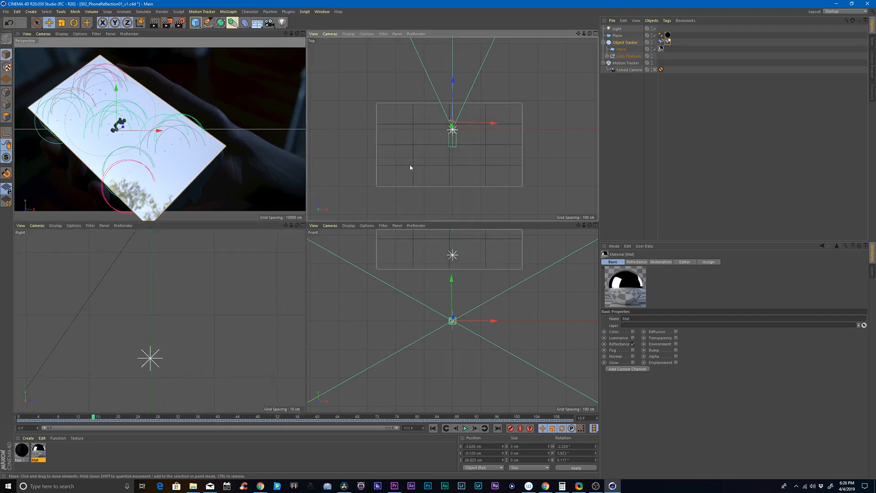
{"action": "right_click_drag", "start_coordinate": [177, 356], "coordinate": [158, 380], "text": "alt"}
{"action": "middle_click_drag", "start_coordinate": [191, 377], "coordinate": [207, 310], "text": "alt"}
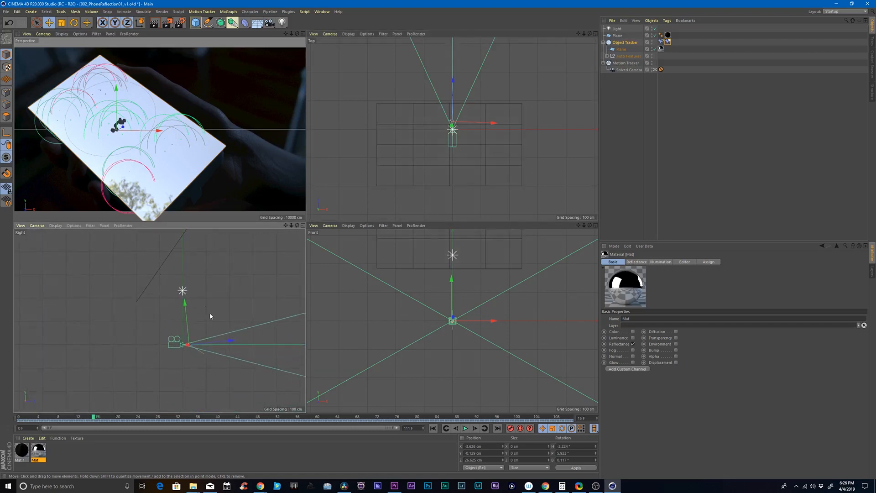
{"action": "right_click_drag", "start_coordinate": [194, 343], "coordinate": [228, 319], "text": "alt"}
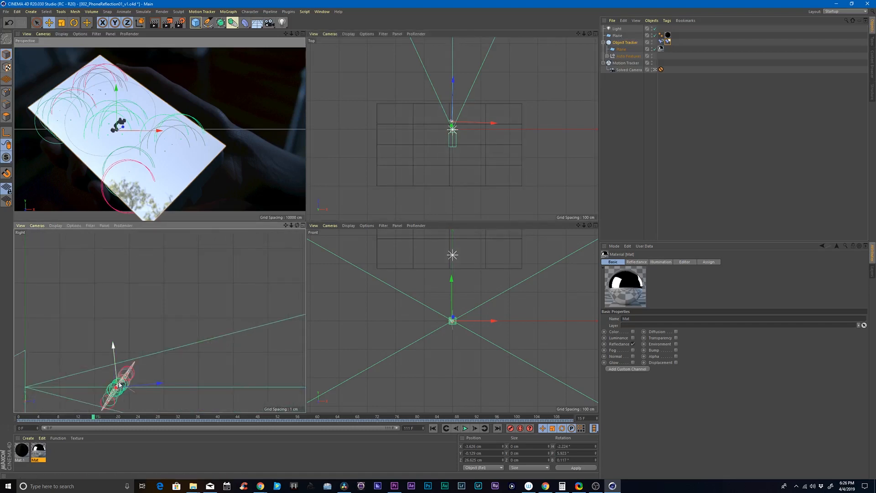
{"action": "right_click_drag", "start_coordinate": [148, 273], "coordinate": [128, 317], "text": "alt"}
{"action": "middle_click_drag", "start_coordinate": [161, 252], "coordinate": [217, 339], "text": "alt"}
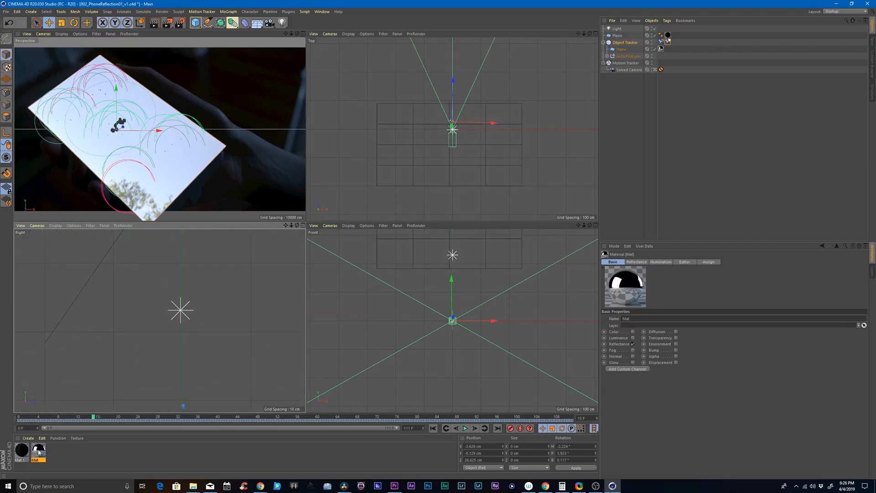
Step: Check the Mat.1 material and the reflection setup from the side, and toggle the tracked plane's visibility
{"action": "left_click", "coordinate": [22, 455]}
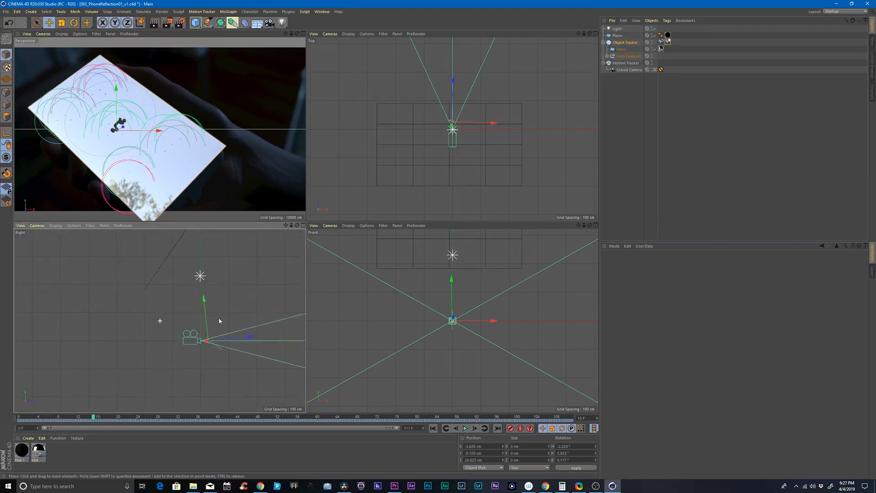
{"action": "middle_click_drag", "start_coordinate": [219, 321], "coordinate": [201, 302], "text": "alt"}
{"action": "scroll", "coordinate": [197, 321], "scroll_direction": "up", "scroll_amount": 10}
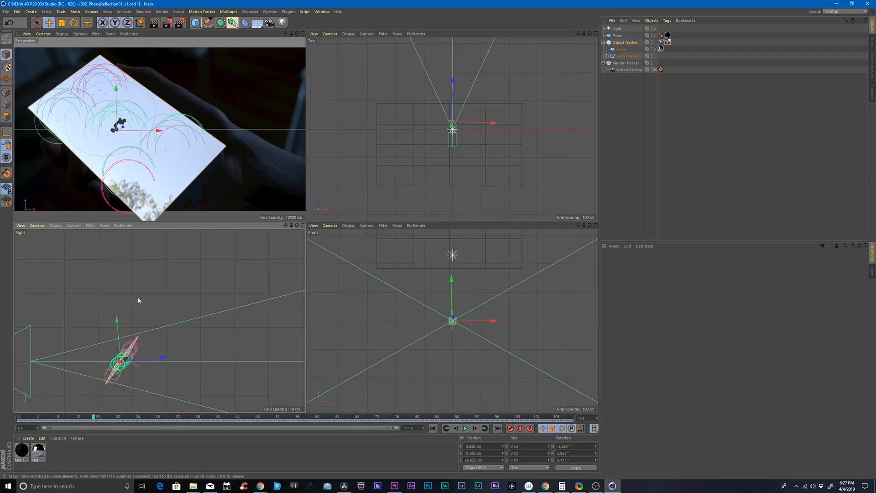
{"action": "scroll", "coordinate": [149, 309], "scroll_direction": "down", "scroll_amount": 5}
{"action": "middle_click_drag", "start_coordinate": [160, 305], "coordinate": [205, 356], "text": "alt"}
{"action": "scroll", "coordinate": [132, 319], "scroll_direction": "down", "scroll_amount": 5}
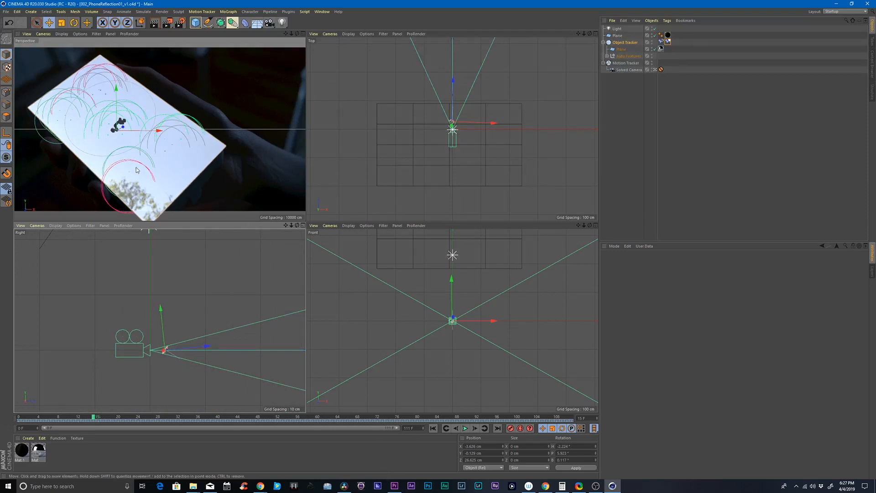
{"action": "left_click", "coordinate": [655, 50]}
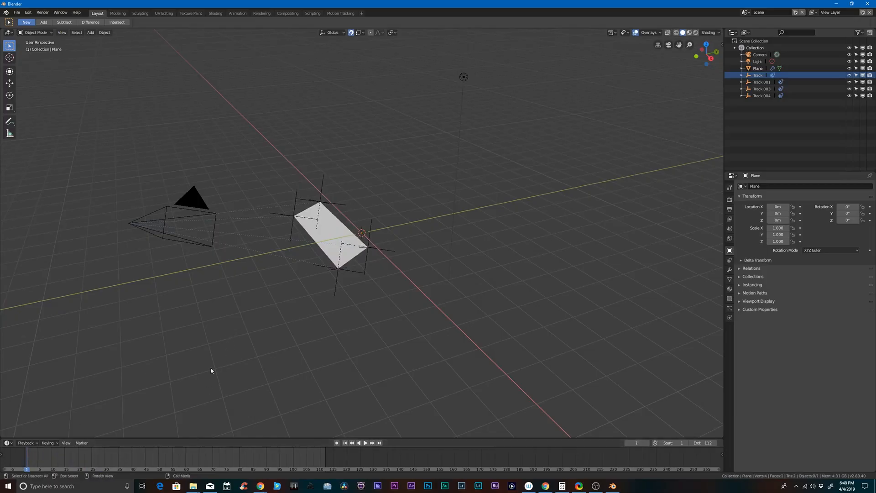
Step: Switch to Blender, play the tracked plane's animation, scrub back to frame 17 and stop playback
{"action": "key", "text": "space"}
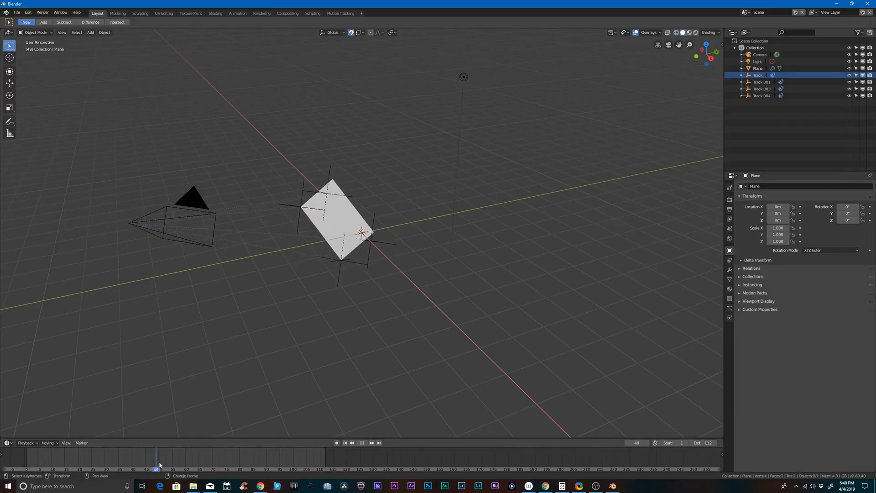
{"action": "left_click_drag", "start_coordinate": [217, 464], "coordinate": [70, 470]}
{"action": "key", "text": "space"}
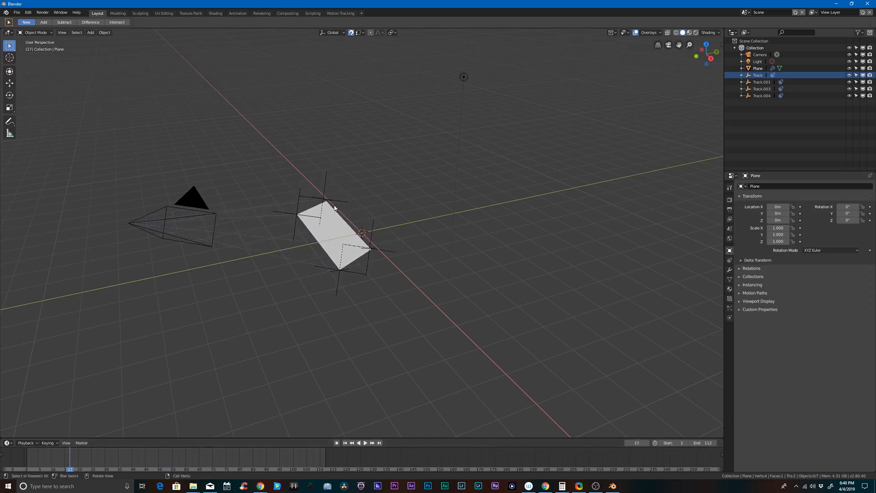
Step: Play the tracked plane's animation repeatedly to examine its motion, scrubbing back to the start between runs and ending at frame 2
{"action": "key", "text": "space"}
{"action": "left_click", "coordinate": [44, 470]}
{"action": "key", "text": "space"}
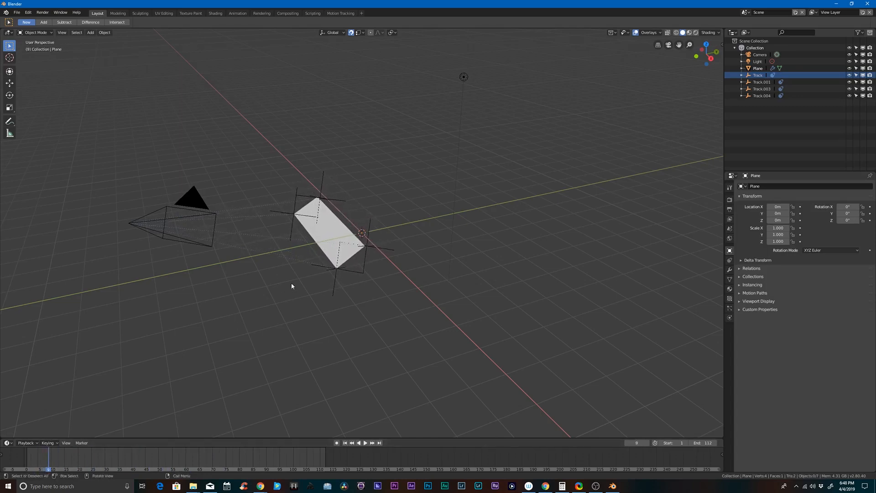
{"action": "key", "text": "space"}
{"action": "right_click_drag", "start_coordinate": [59, 461], "coordinate": [28, 462]}
{"action": "key", "text": "space"}
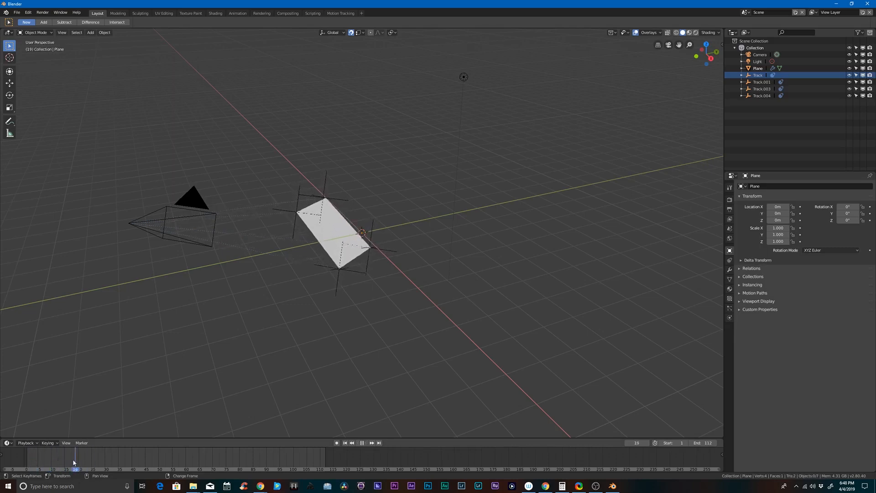
{"action": "key", "text": "space"}
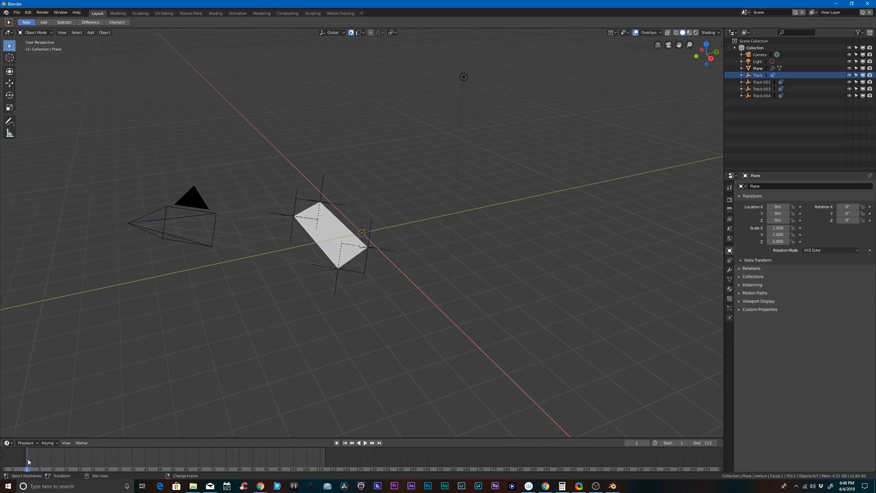
{"action": "key", "text": "Escape"}
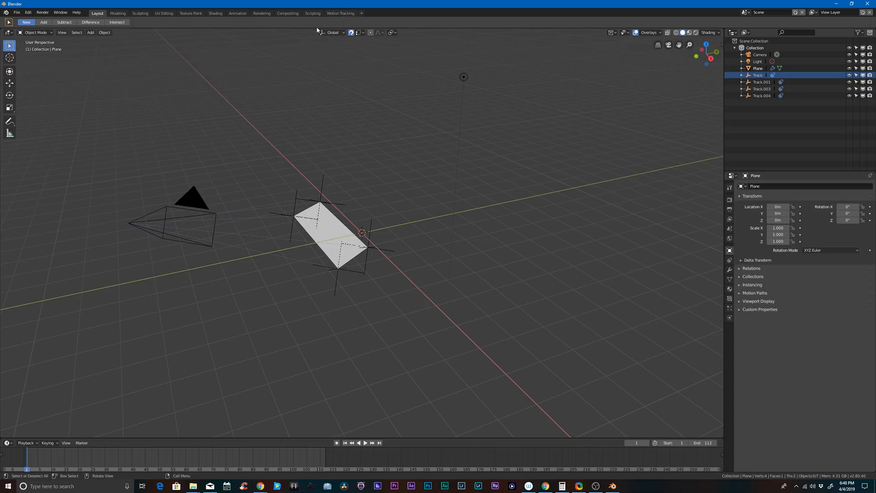
{"action": "key", "text": "space"}
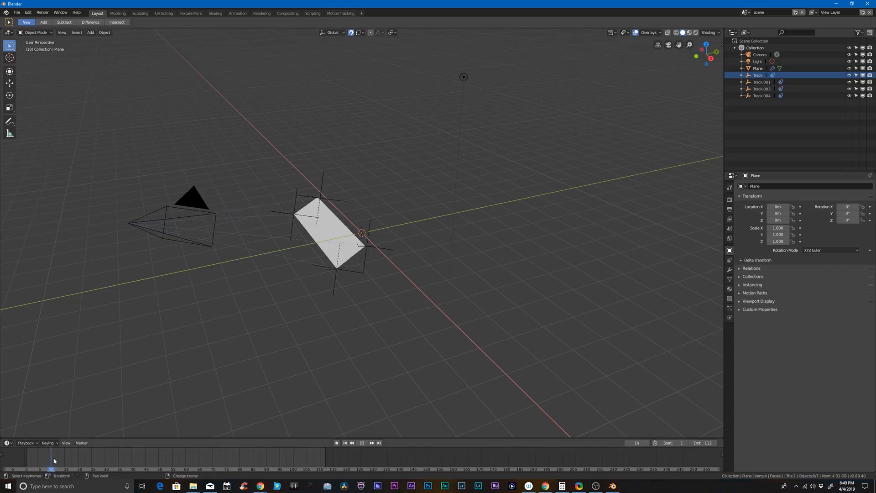
{"action": "left_click_drag", "start_coordinate": [143, 465], "coordinate": [30, 464]}
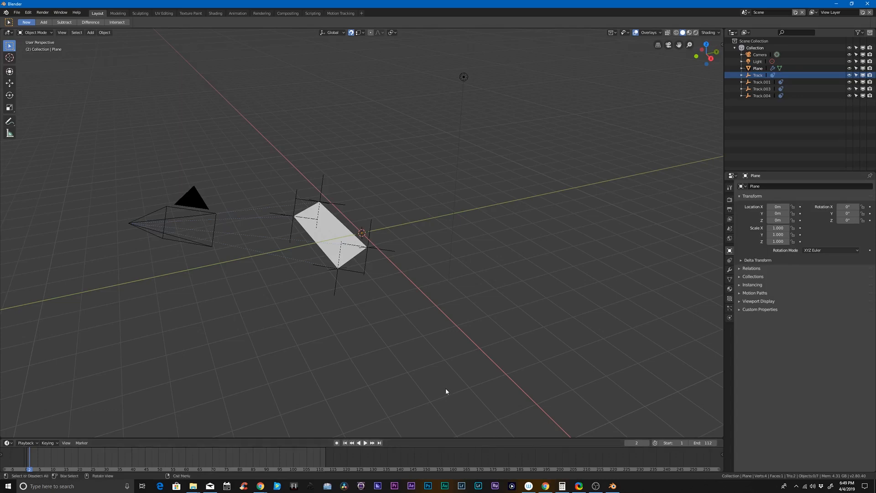
Step: View the scene from another angle, select the tracked Plane and show its Material.001 settings
{"action": "middle_click_drag", "start_coordinate": [366, 350], "coordinate": [367, 289]}
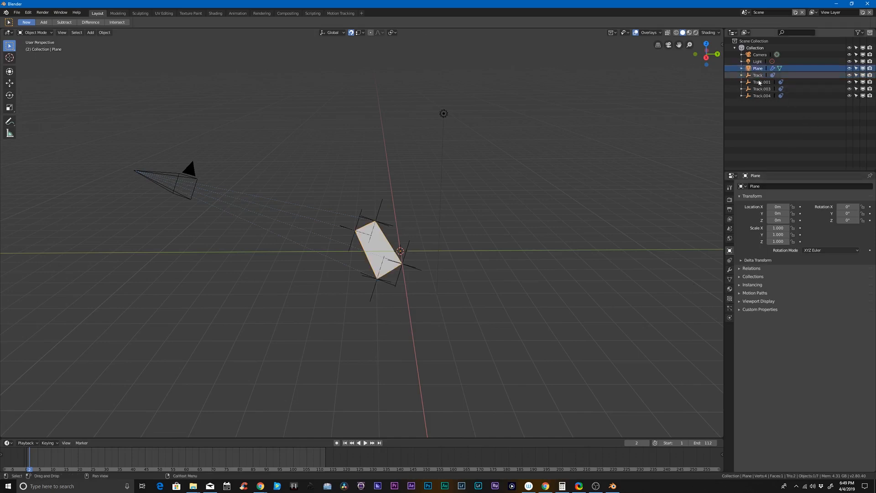
{"action": "left_click", "coordinate": [730, 289]}
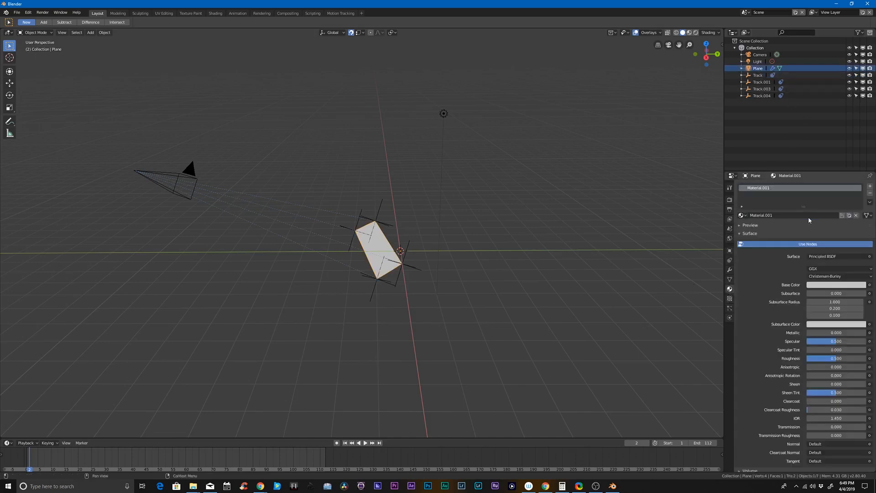